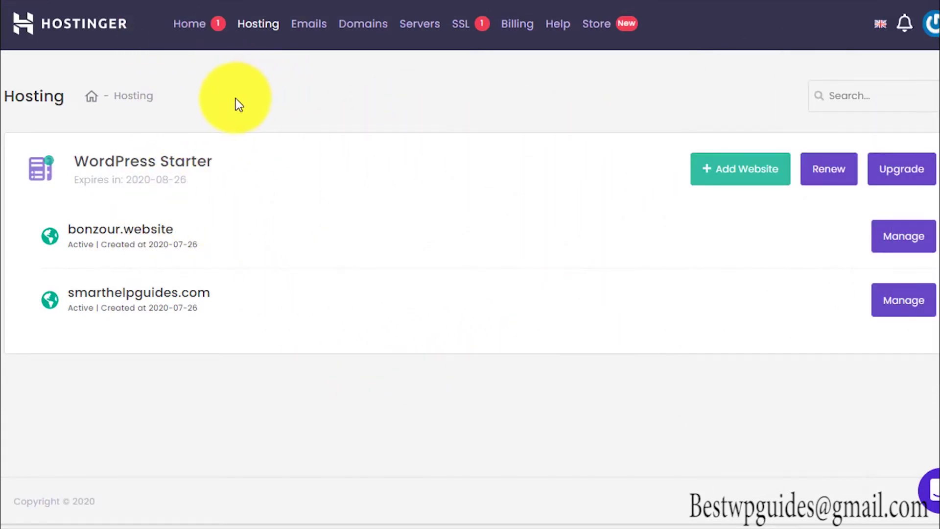
Log back into hPanel with the Bitwarden-saved credentials and reach the Home dashboard.
left_click(262, 24)
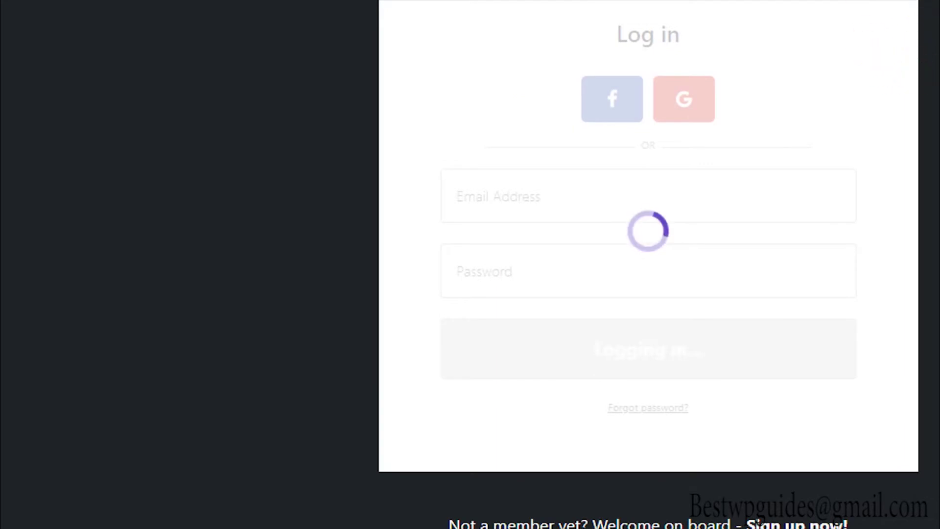
key("ctrl+shift+y")
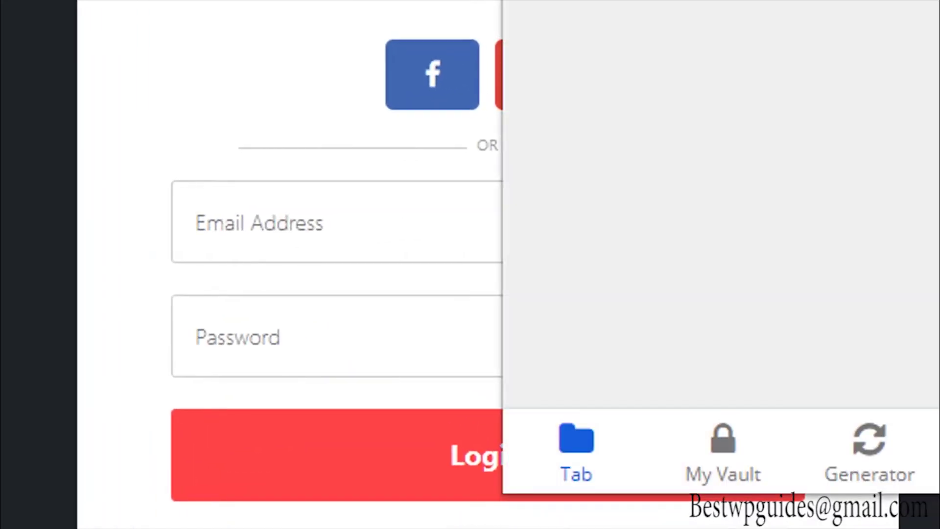
key("ctrl+shift+l")
left_click(469, 465)
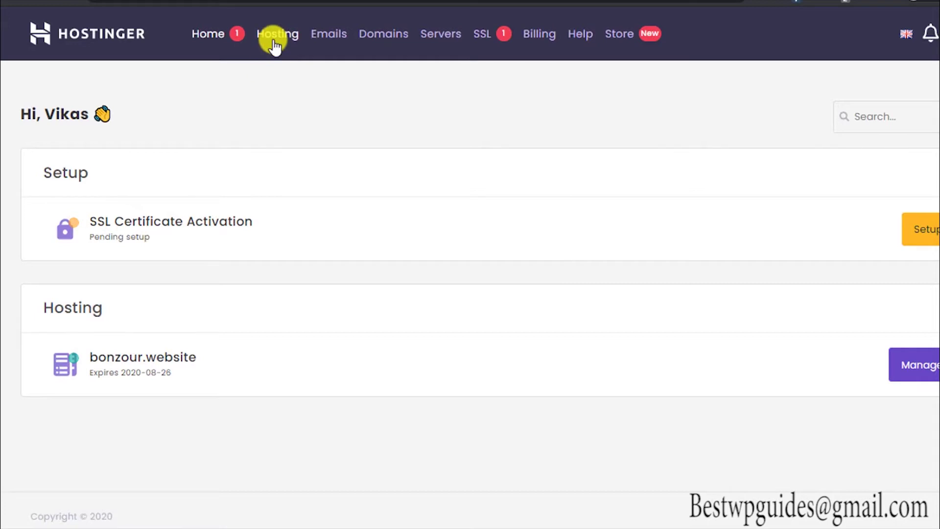
Open New Email Hosting under Emails to view Business (Rs. 69) and Enterprise (Rs. 179) plans.
left_click(295, 37)
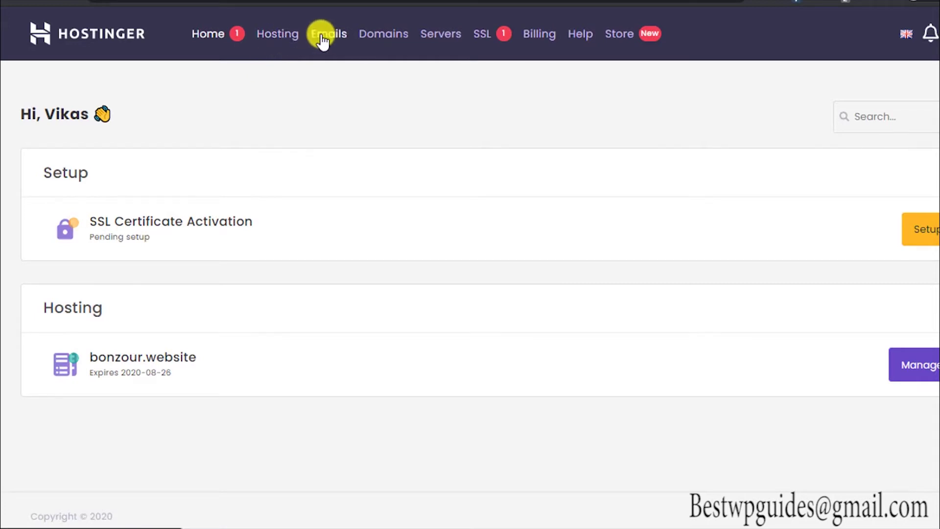
left_click(322, 36)
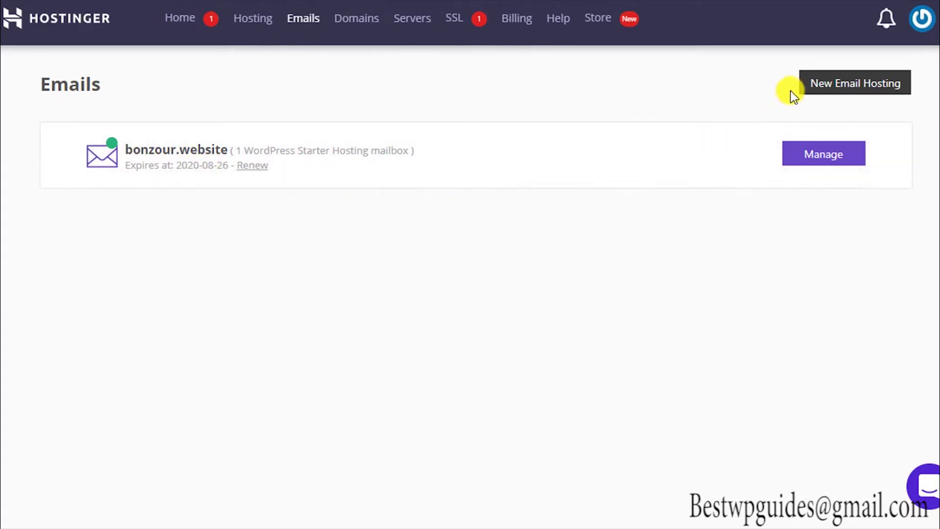
left_click(835, 87)
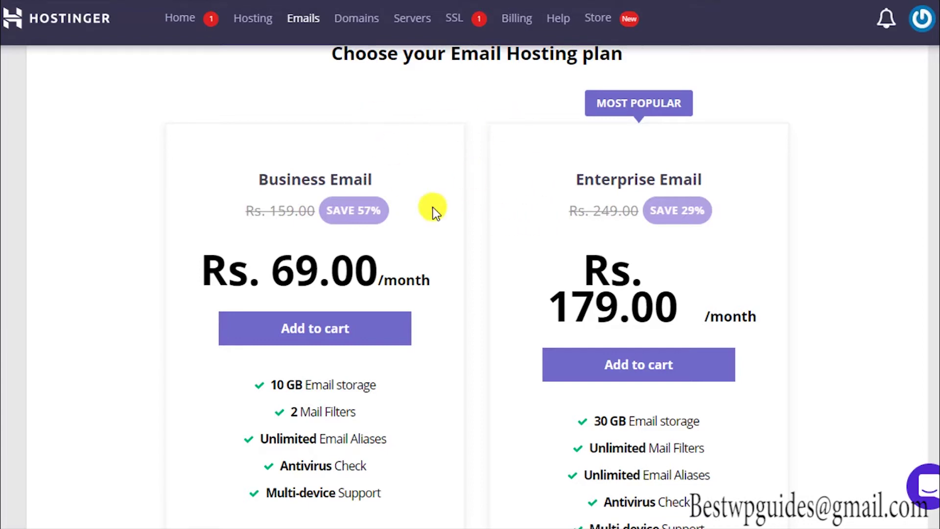
Scroll past the email plans and open the Hostinger Store from the top navigation.
scroll(392, 172, "down", 2)
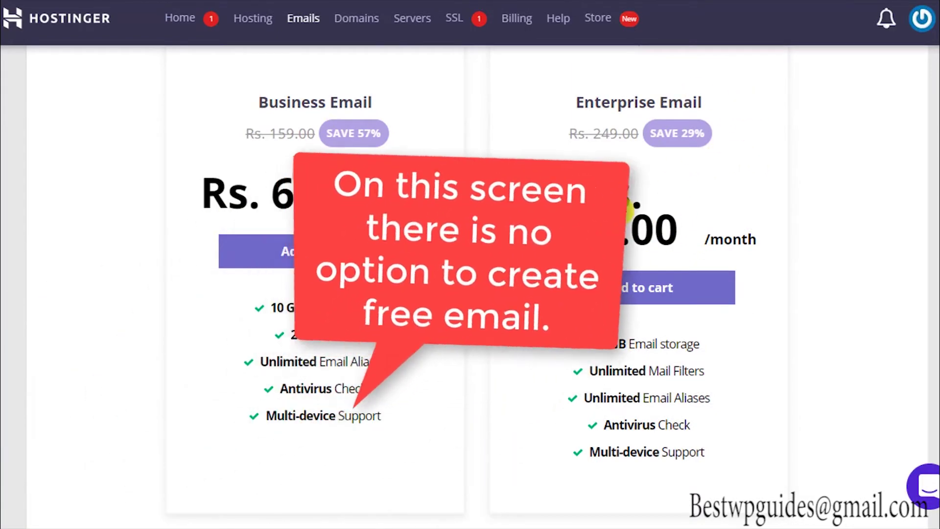
right_click(596, 28)
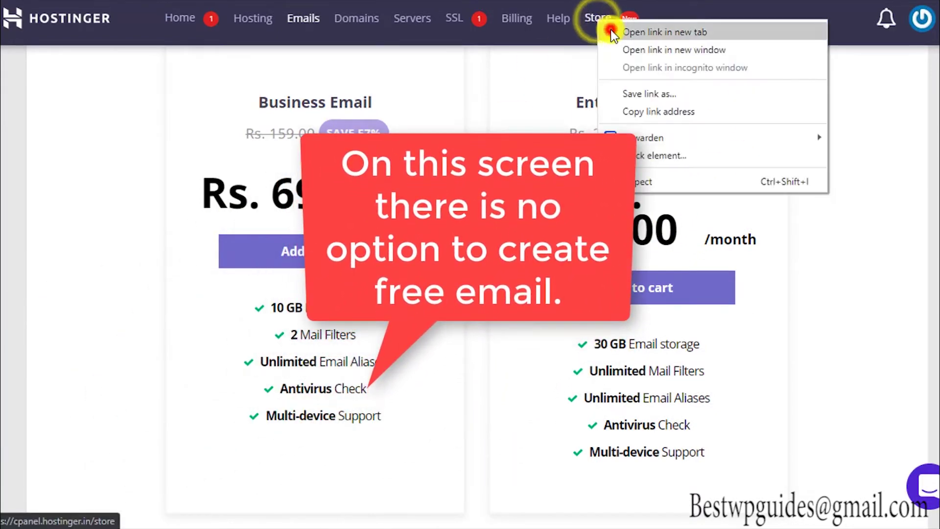
key("Escape")
left_click(600, 22)
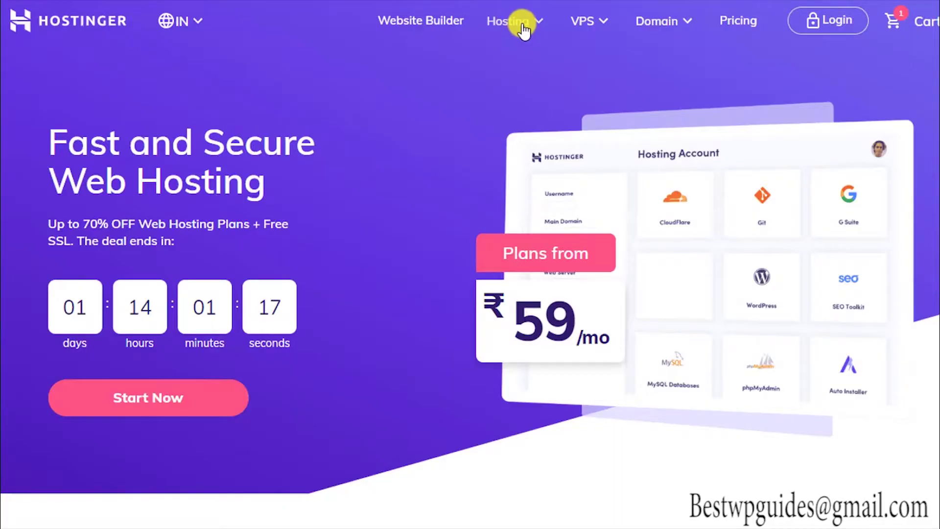
Browse to WordPress Hosting India and scroll to its pricing plans listing 100 Email Accounts.
left_click(523, 26)
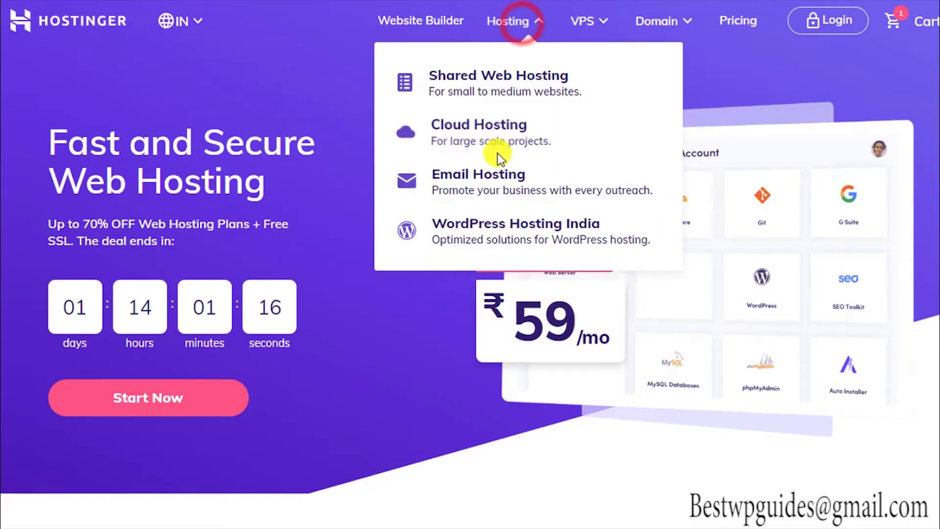
left_click(481, 223)
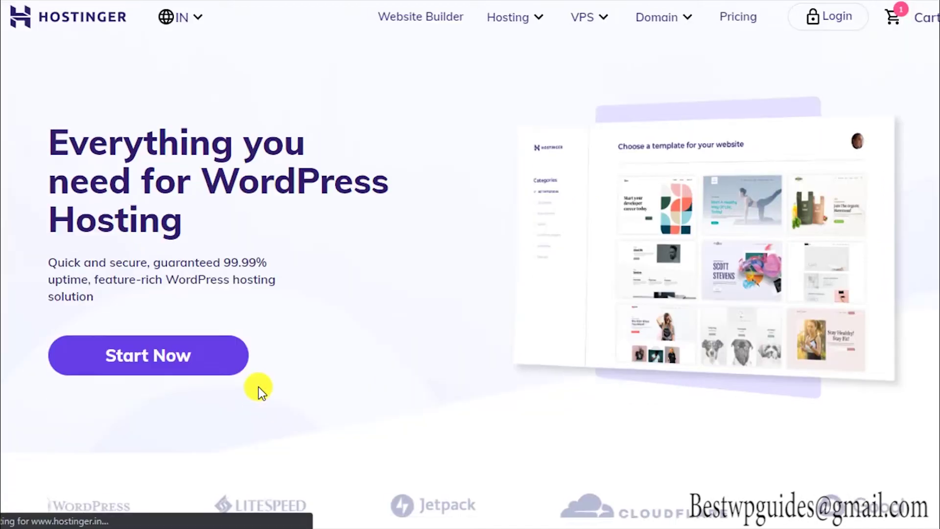
scroll(242, 403, "down", 10)
scroll(241, 405, "down", 2)
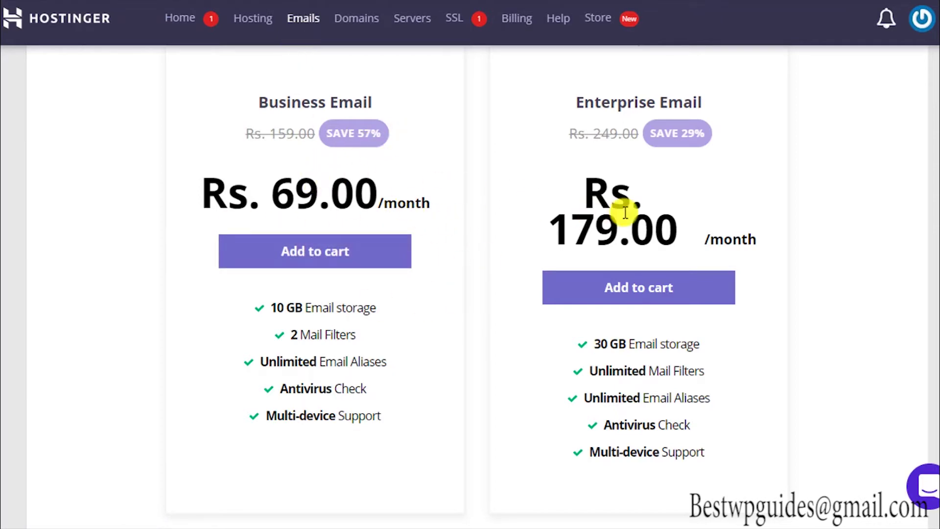
scroll(723, 187, "down", 1)
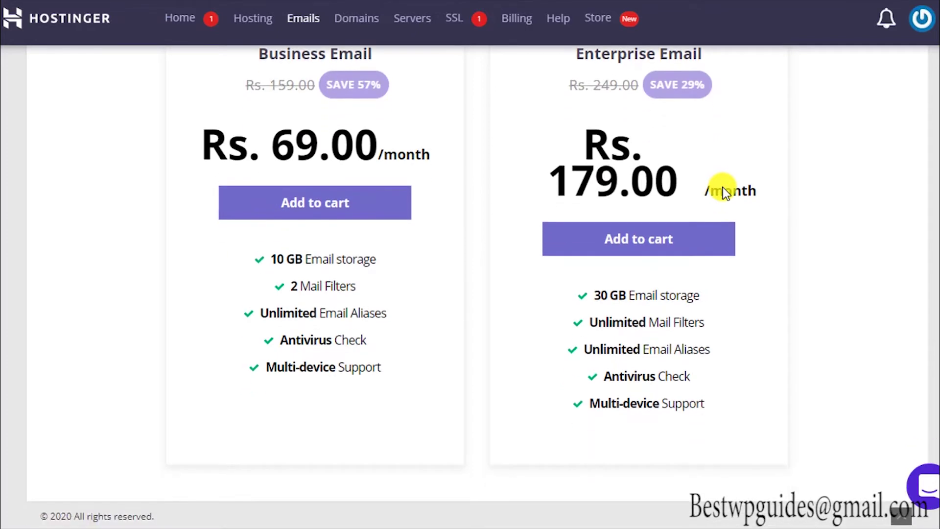
scroll(725, 190, "up", 5)
scroll(724, 192, "down", 5)
scroll(378, 345, "up", 5)
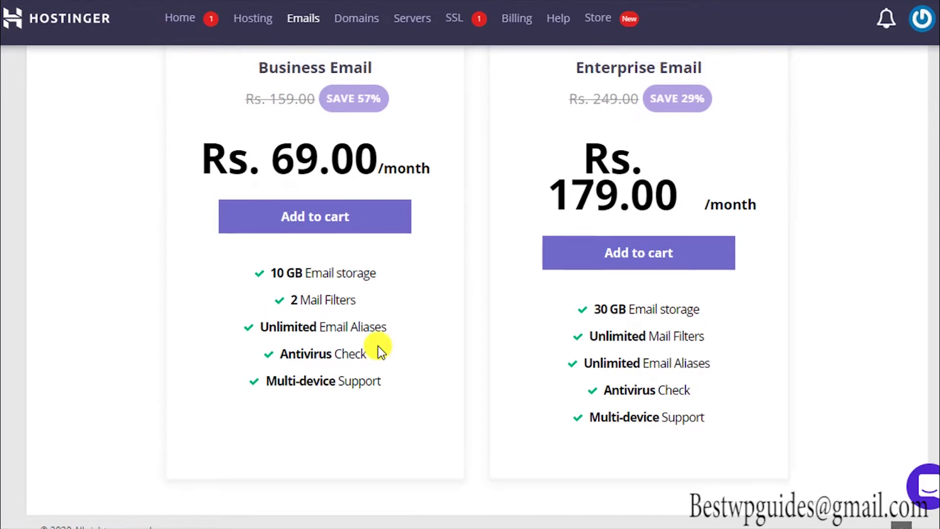
scroll(378, 345, "down", 3)
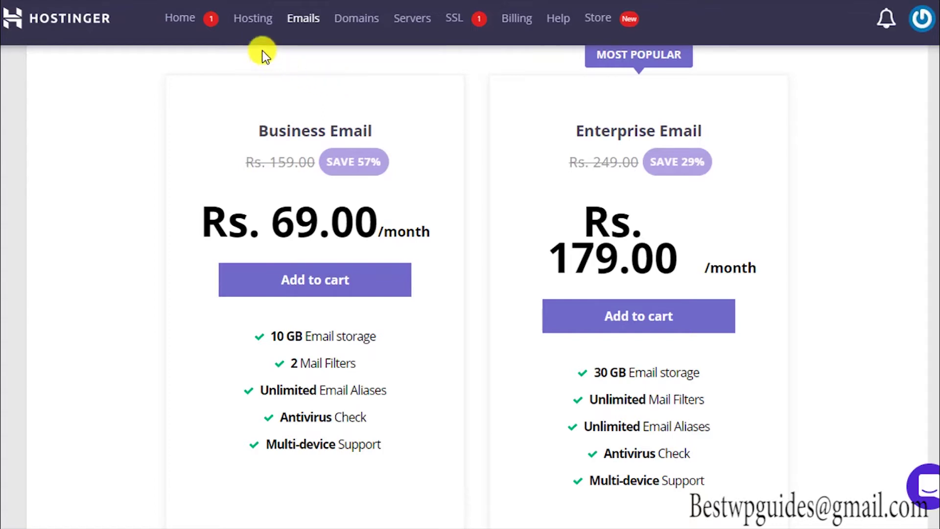
Manage the bonzour.website hosting and scroll to its Emails tools: Email Accounts, Forwarders, Auto Responders.
left_click(251, 20)
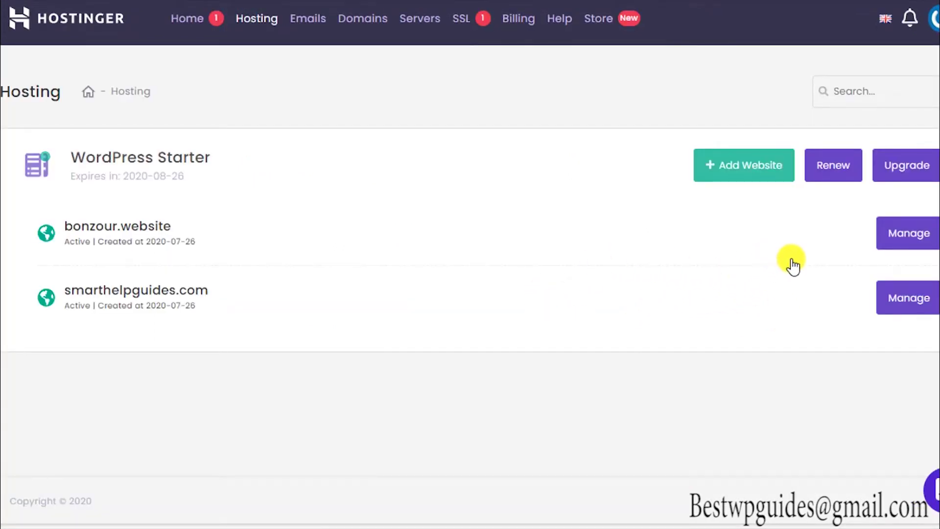
left_click(897, 237)
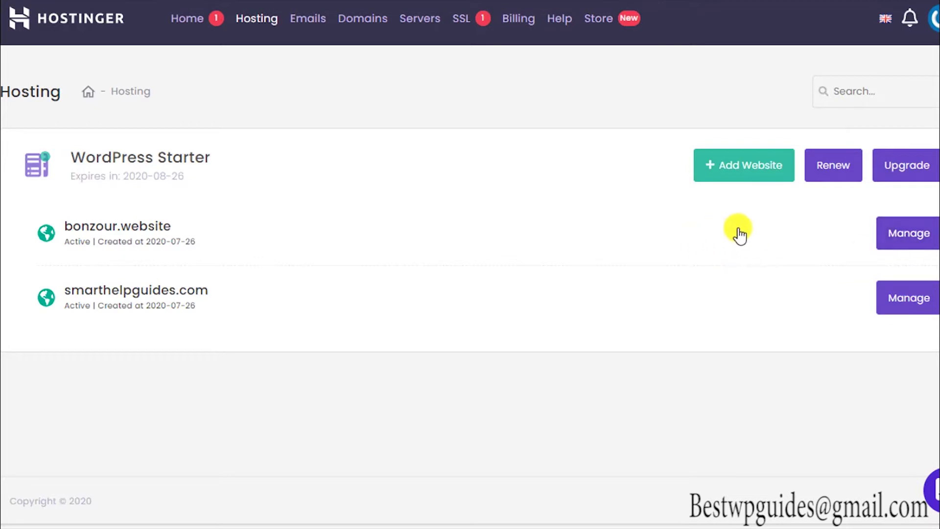
left_click(913, 246)
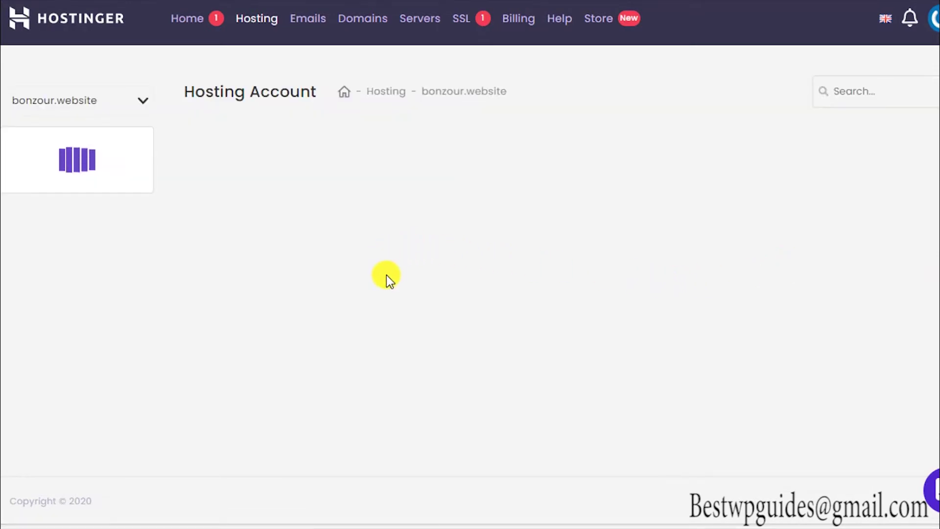
scroll(436, 293, "down", 2)
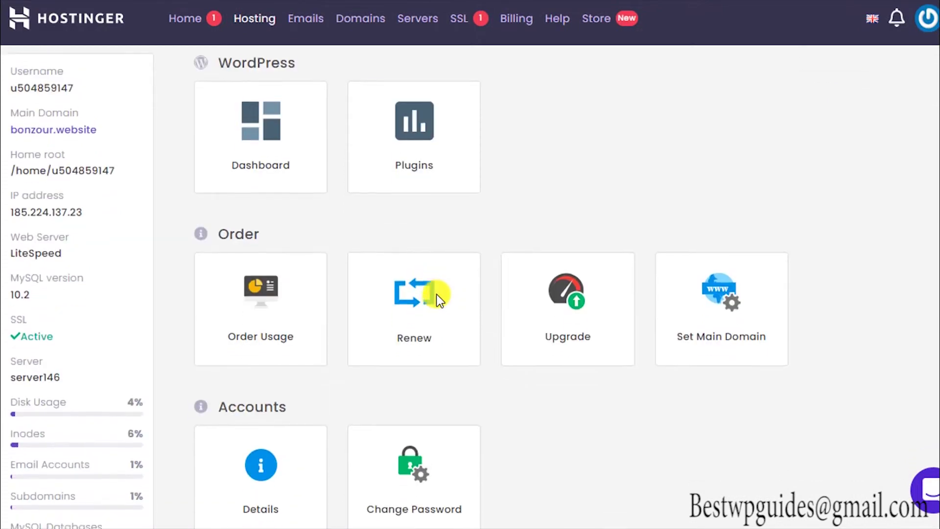
scroll(437, 299, "down", 8)
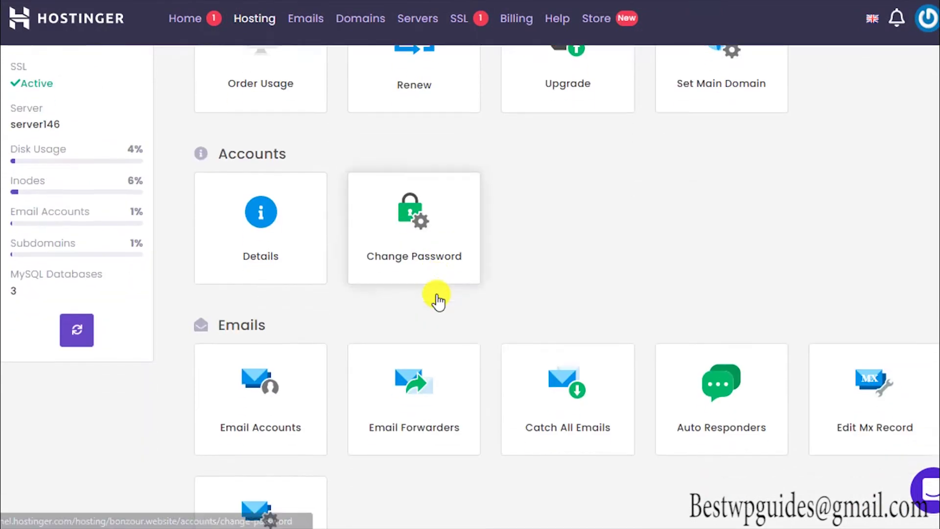
scroll(437, 299, "down", 13)
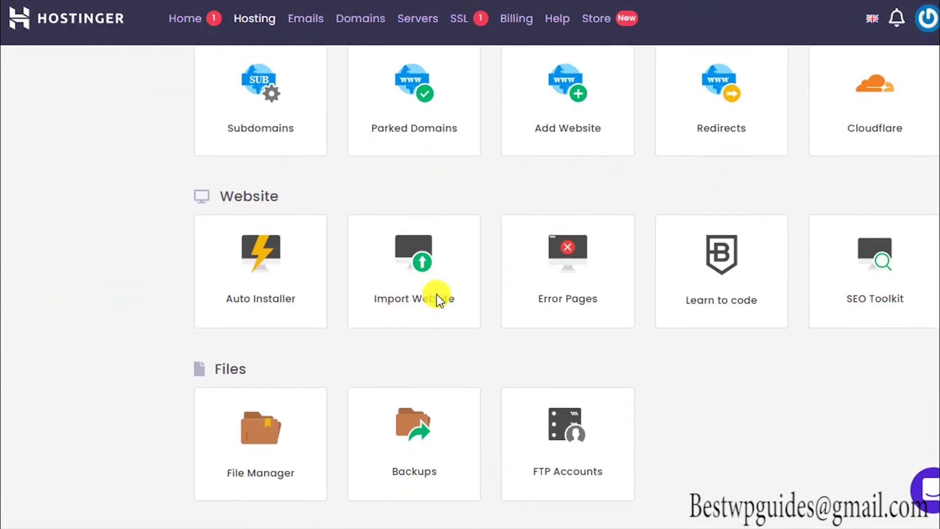
scroll(437, 296, "down", 15)
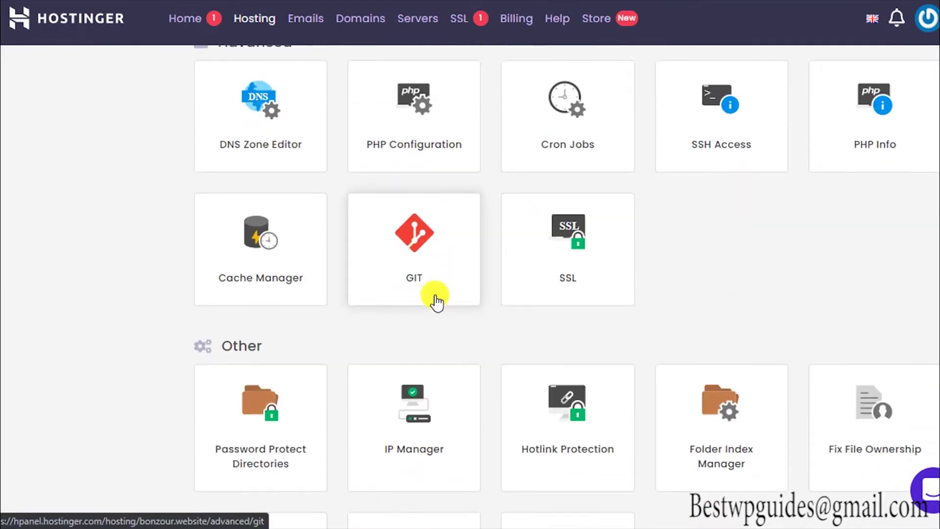
scroll(436, 301, "up", 20)
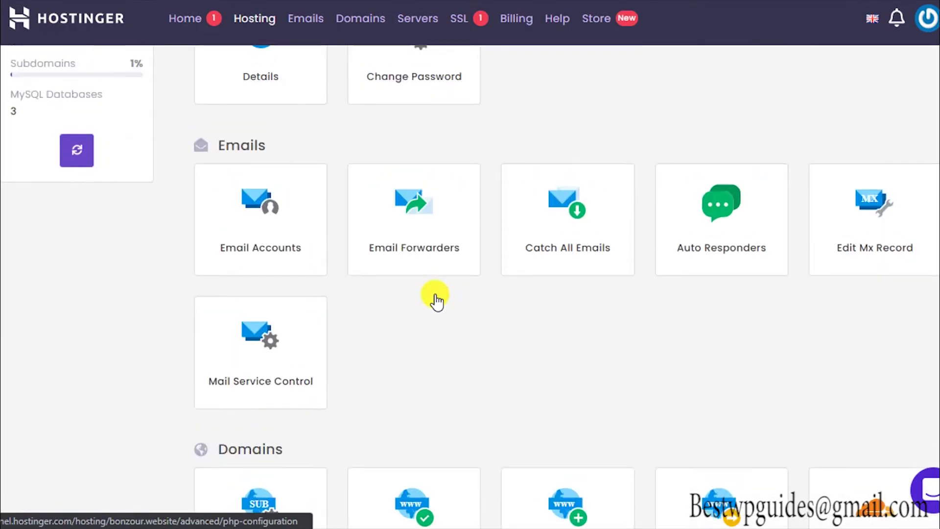
scroll(421, 293, "down", 5)
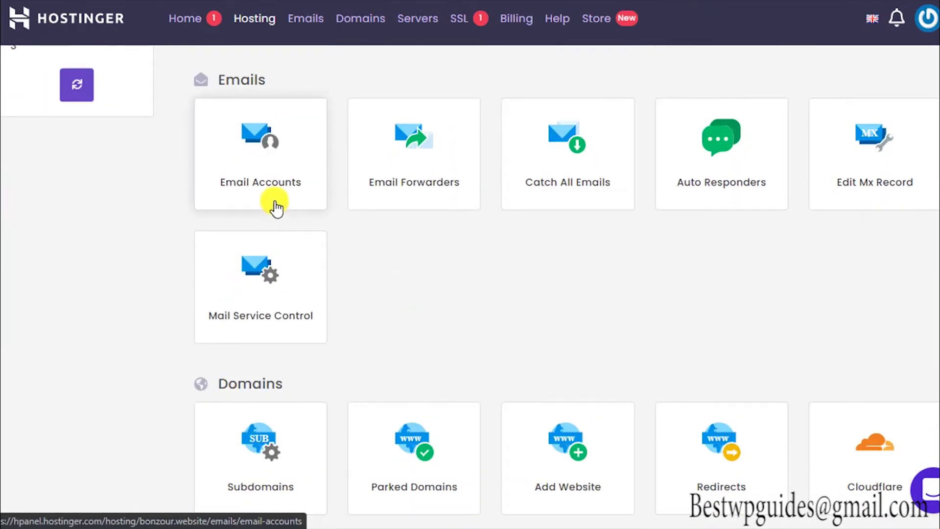
left_click(268, 158)
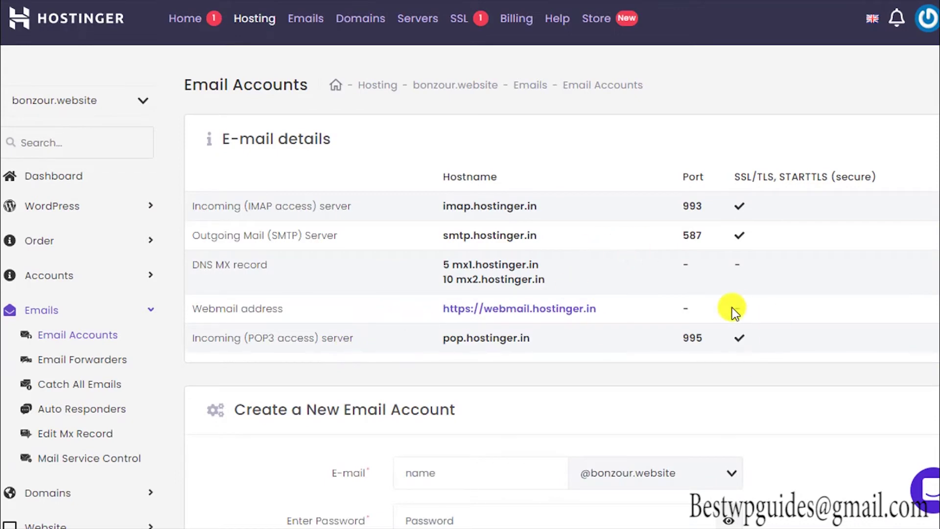
scroll(730, 307, "down", 2)
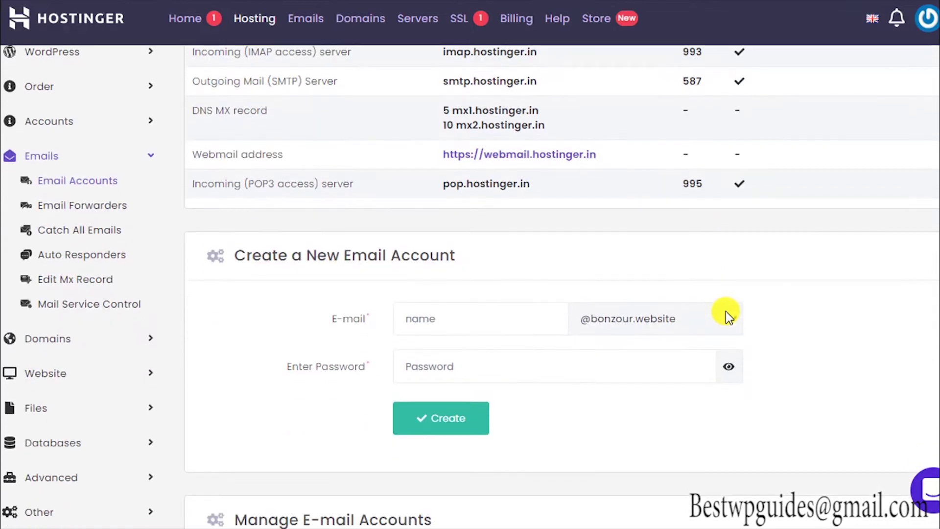
scroll(724, 313, "down", 8)
scroll(706, 316, "down", 8)
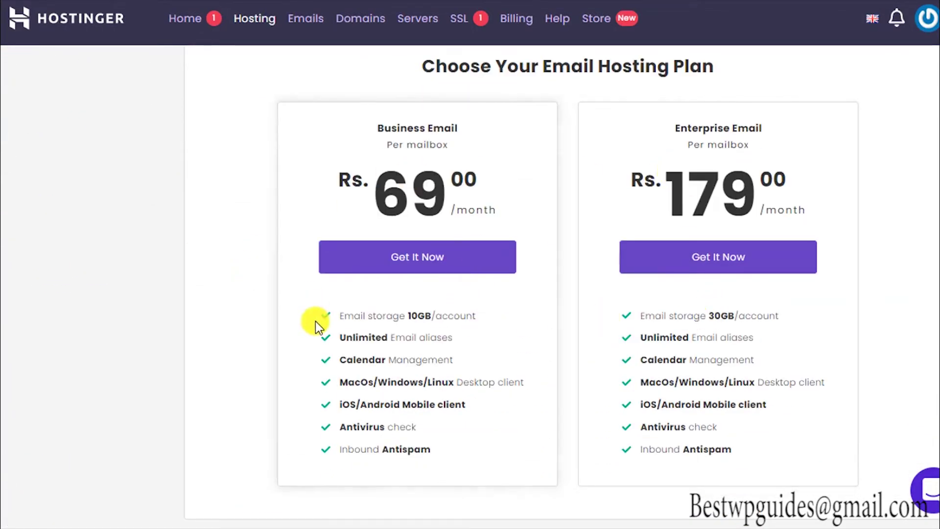
scroll(314, 321, "up", 5)
scroll(314, 321, "down", 6)
scroll(314, 327, "down", 1)
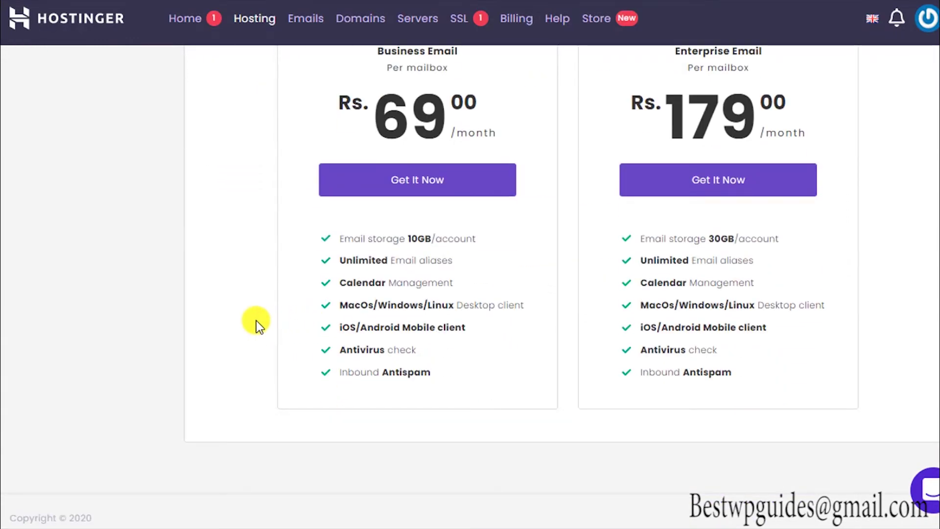
scroll(256, 321, "up", 16)
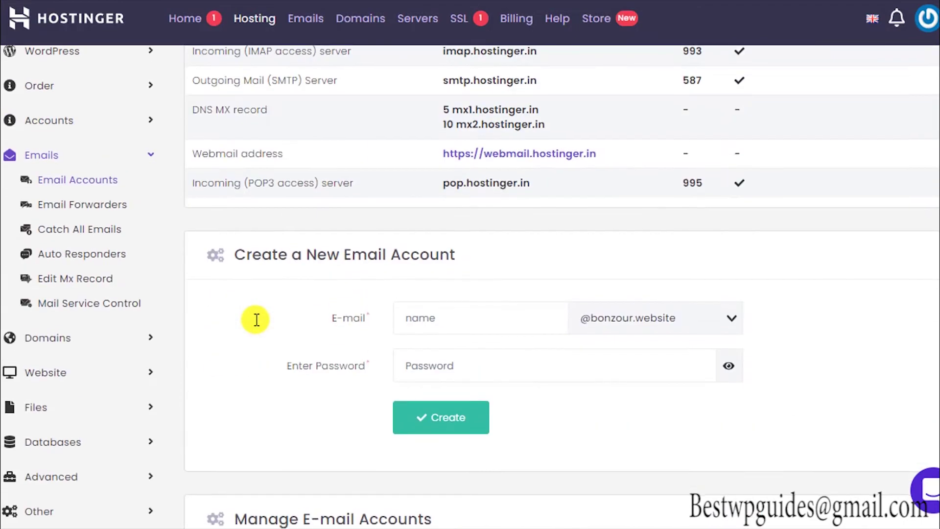
scroll(255, 319, "up", 3)
scroll(254, 319, "down", 3)
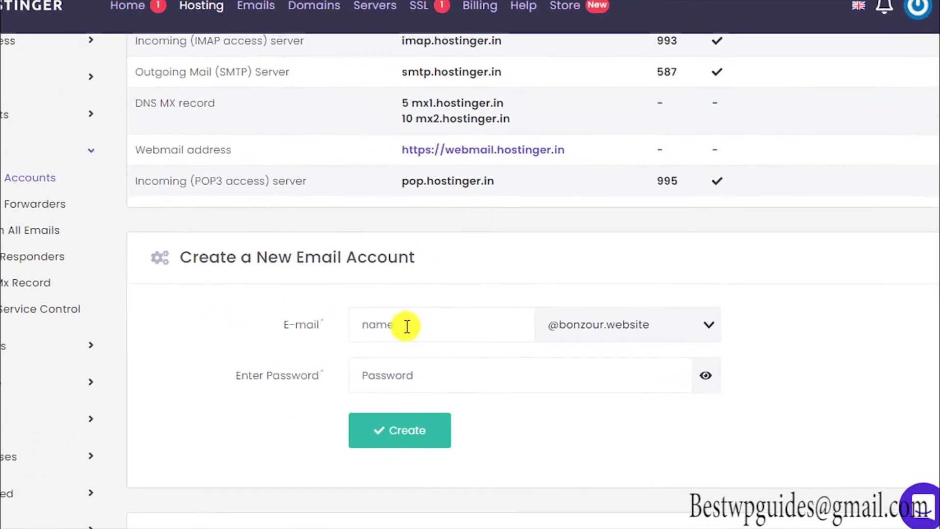
left_click(407, 325)
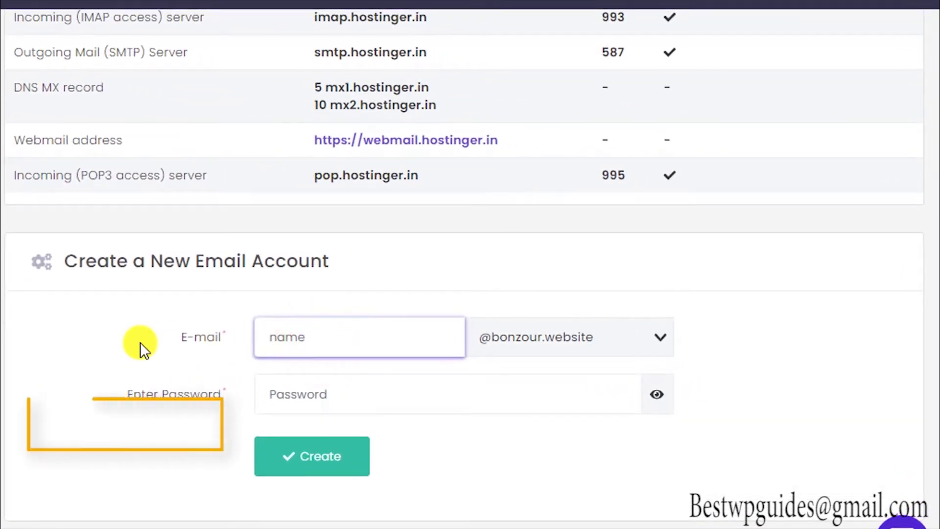
scroll(140, 342, "down", 6)
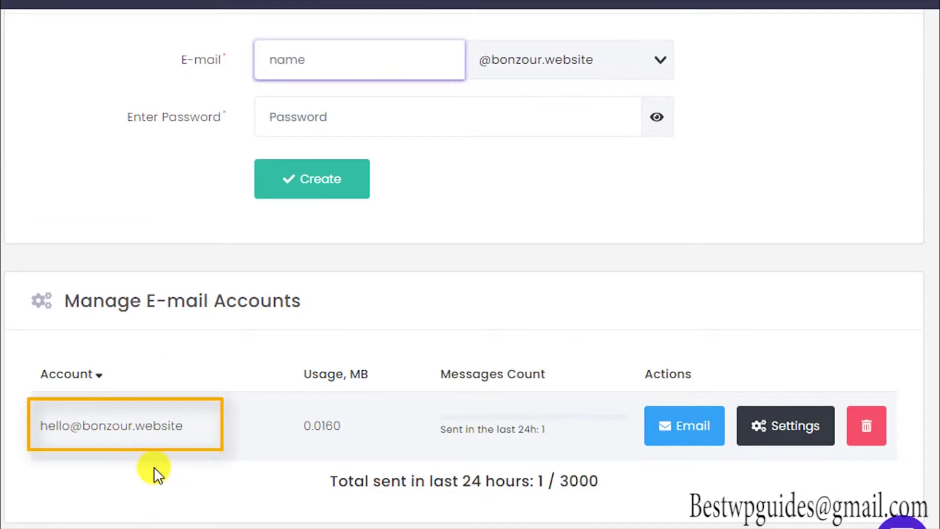
scroll(154, 466, "up", 6)
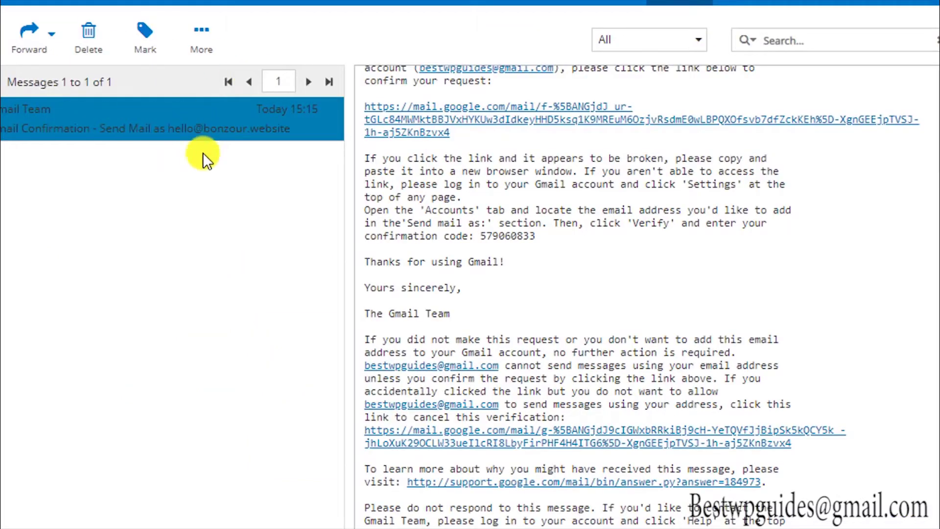
scroll(447, 255, "up", 3)
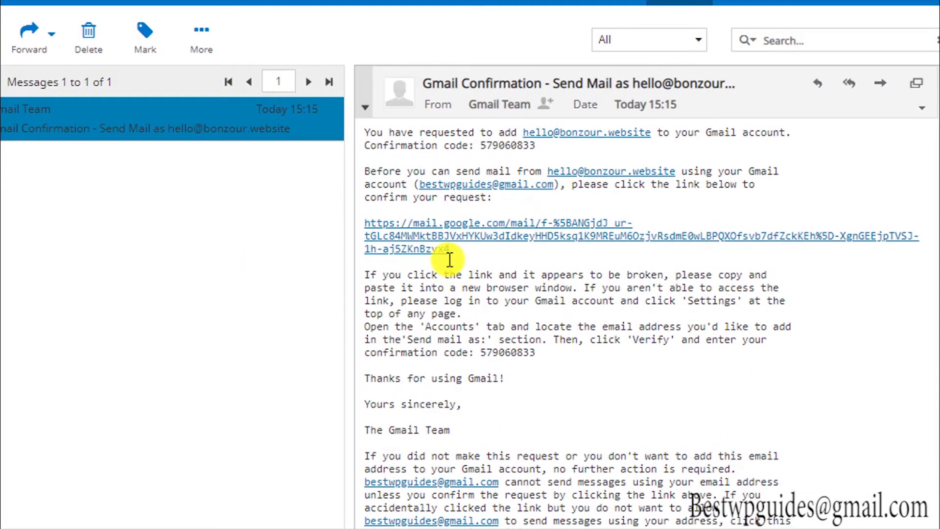
scroll(563, 281, "down", 3)
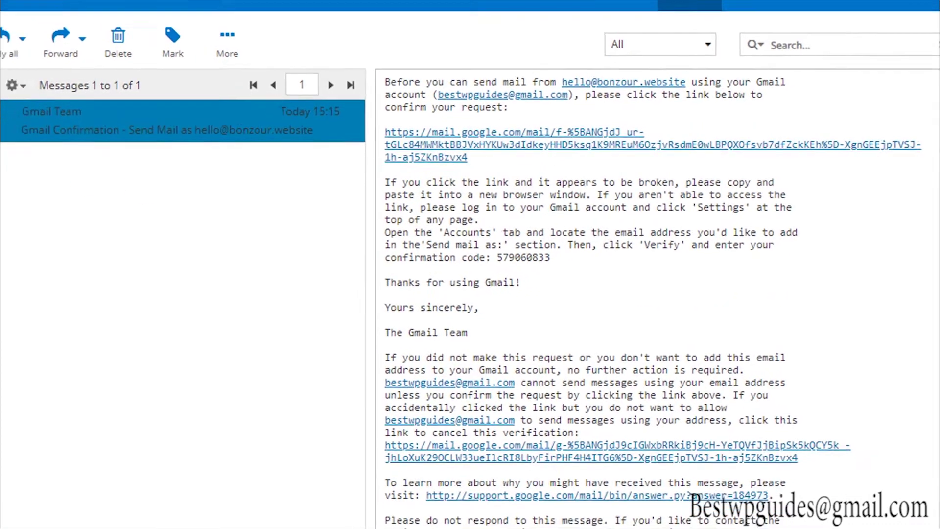
left_click(28, 99)
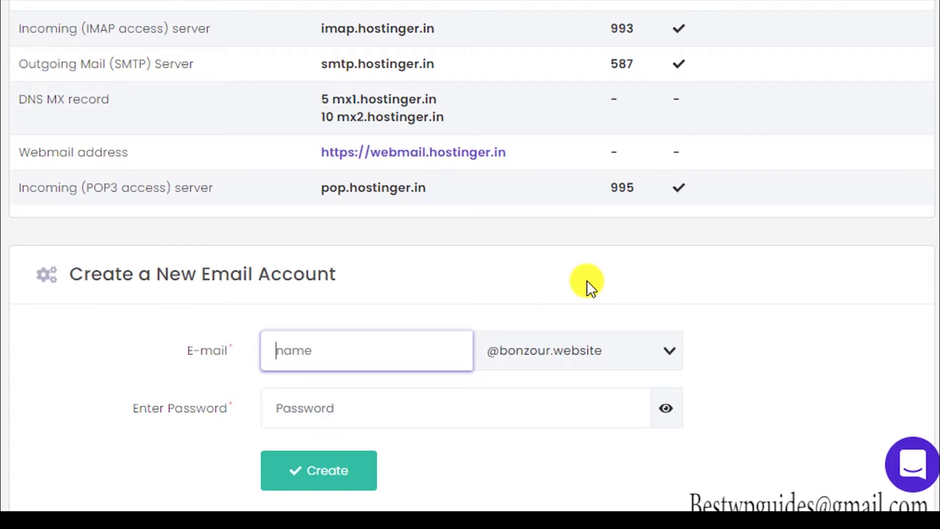
Enter 'info' as the mailbox name, then generate and copy a random password.
scroll(587, 280, "down", 2)
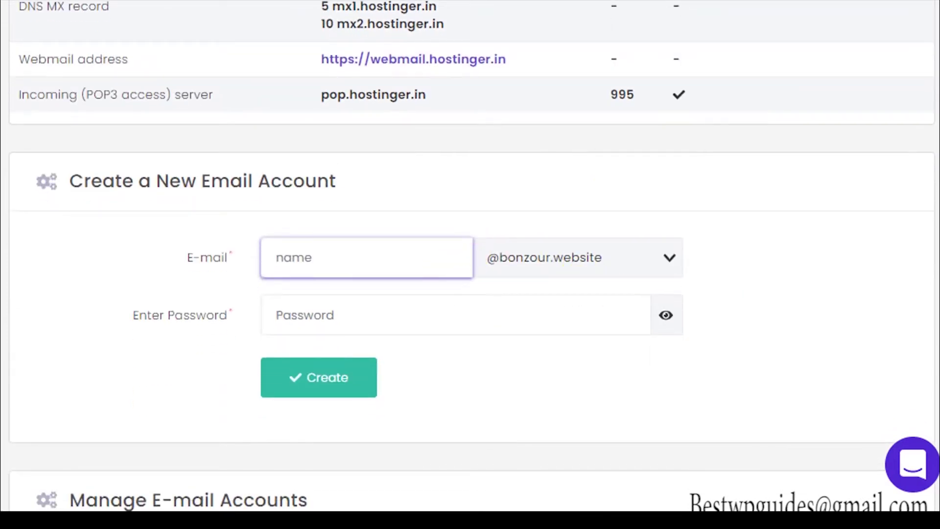
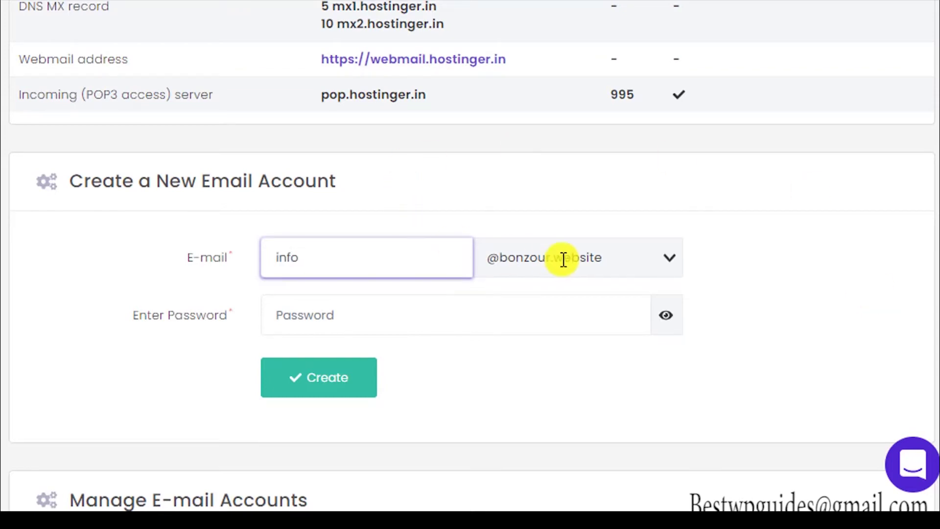
left_click(488, 311)
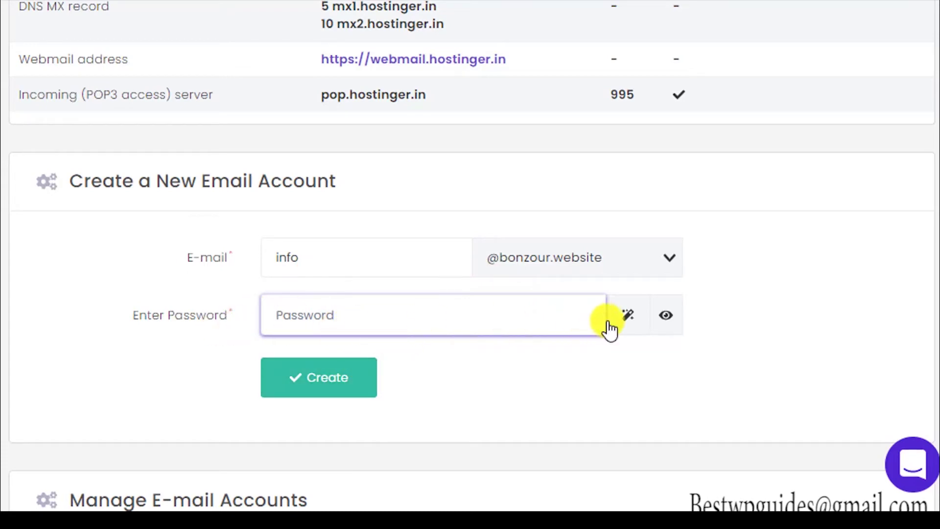
left_click(624, 317)
left_click_drag(410, 318, 318, 321)
right_click(318, 321)
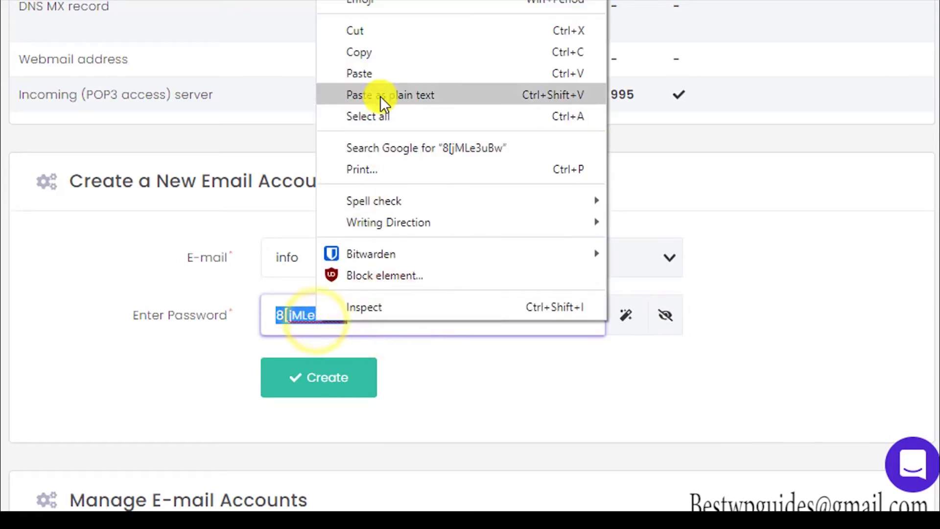
left_click(386, 55)
left_click(493, 380)
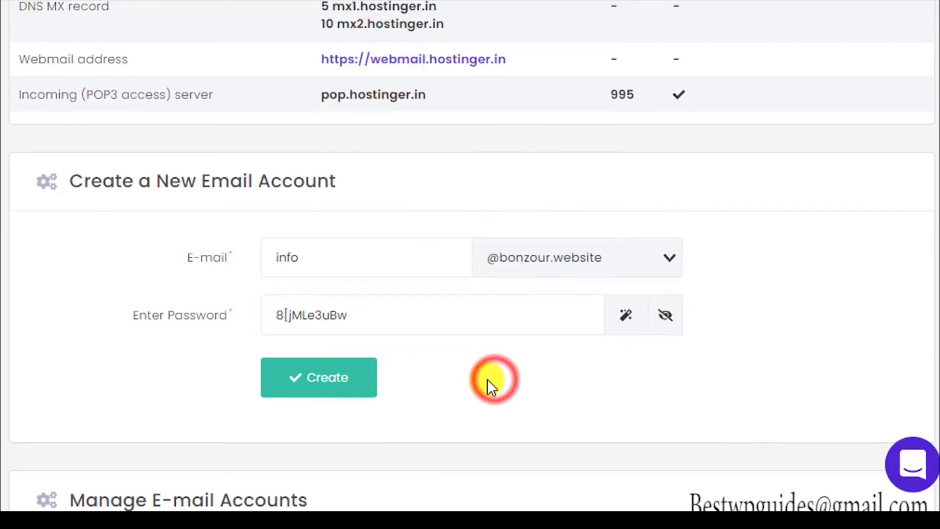
type("not")
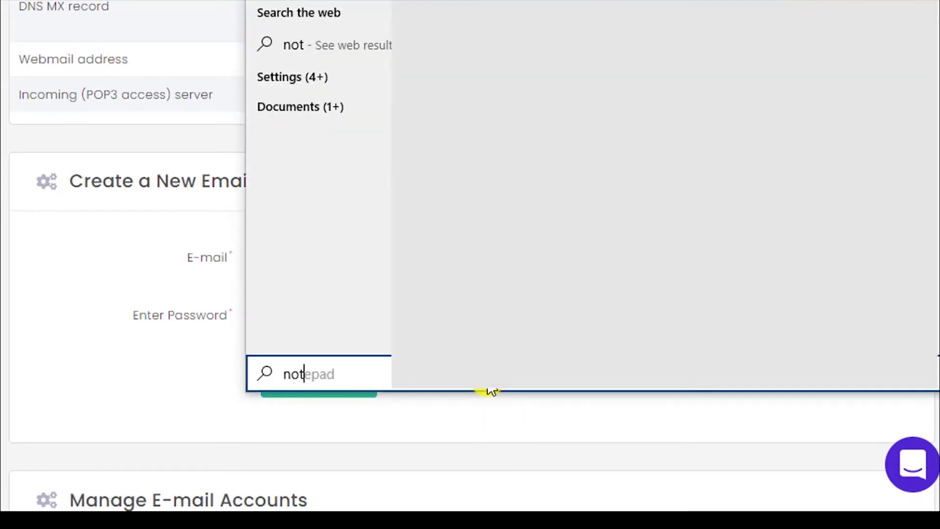
key("Return")
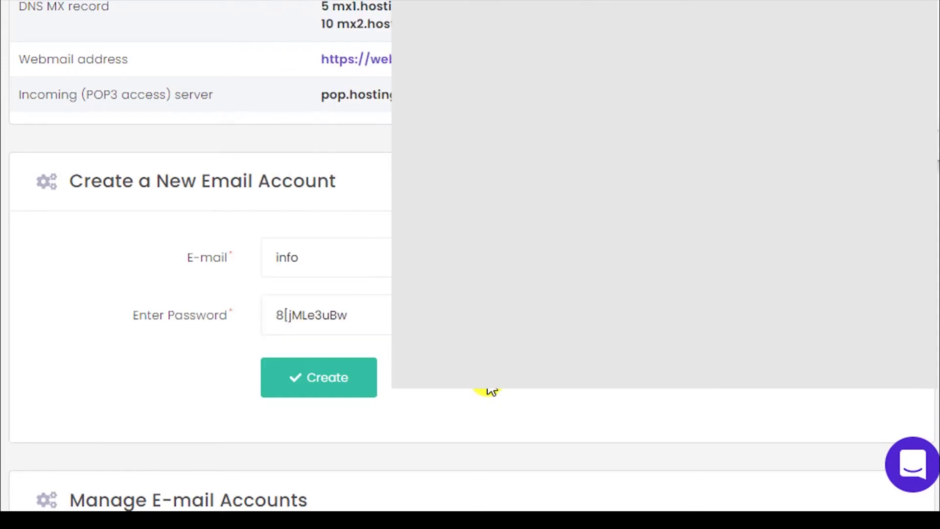
left_click(475, 421)
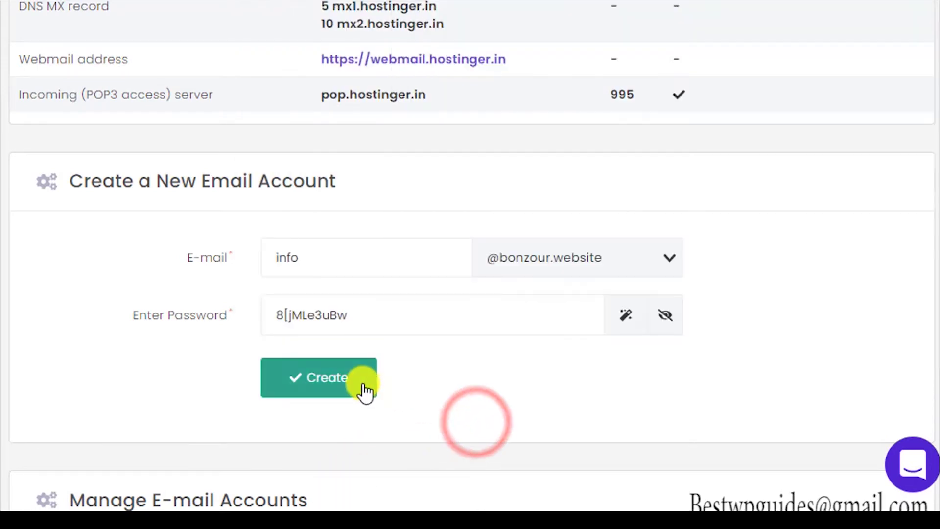
left_click(363, 383)
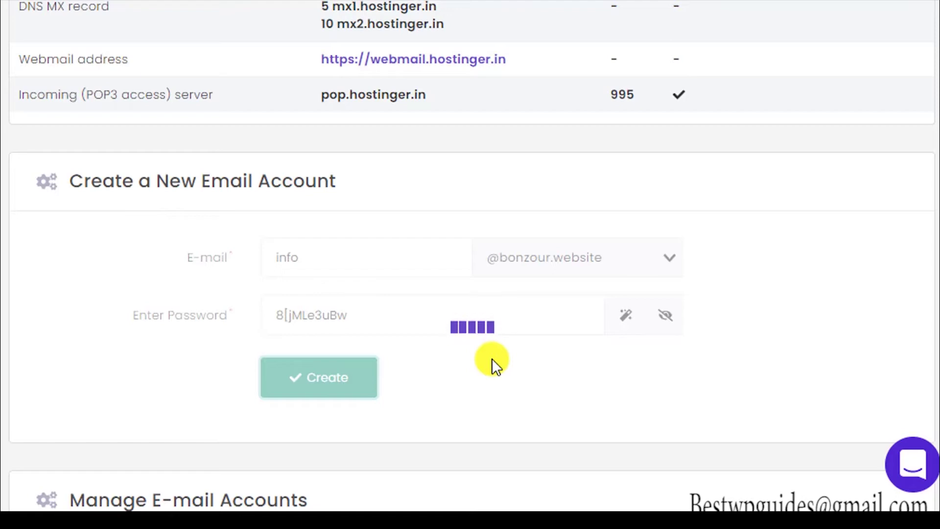
scroll(491, 357, "down", 10)
scroll(491, 365, "down", 2)
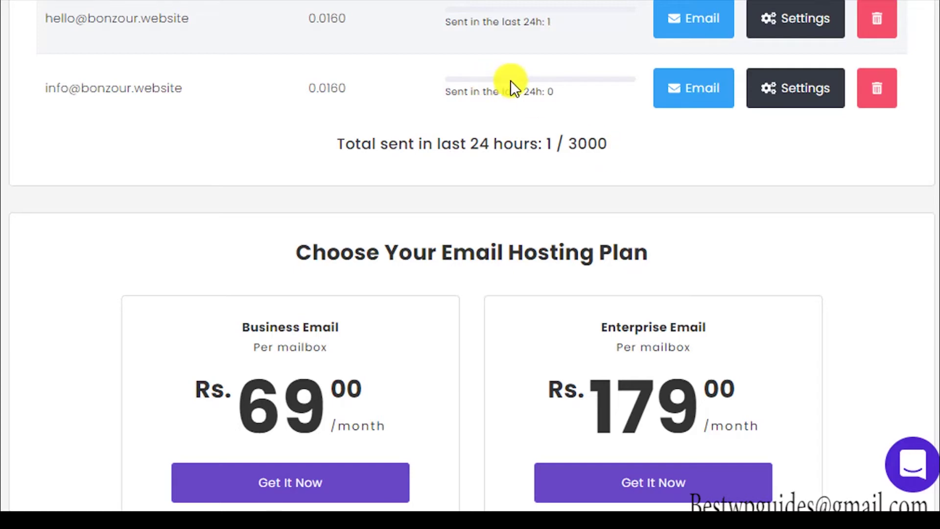
scroll(525, 115, "up", 4)
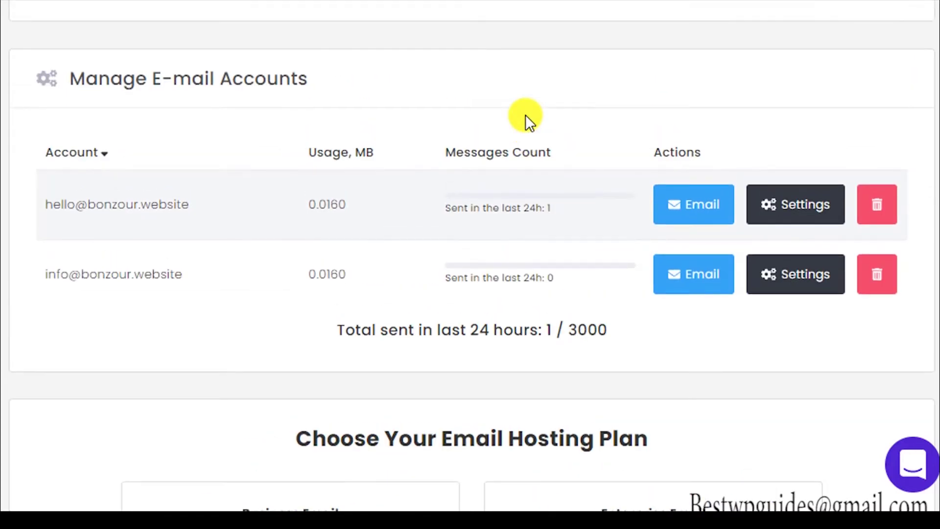
scroll(525, 115, "down", 4)
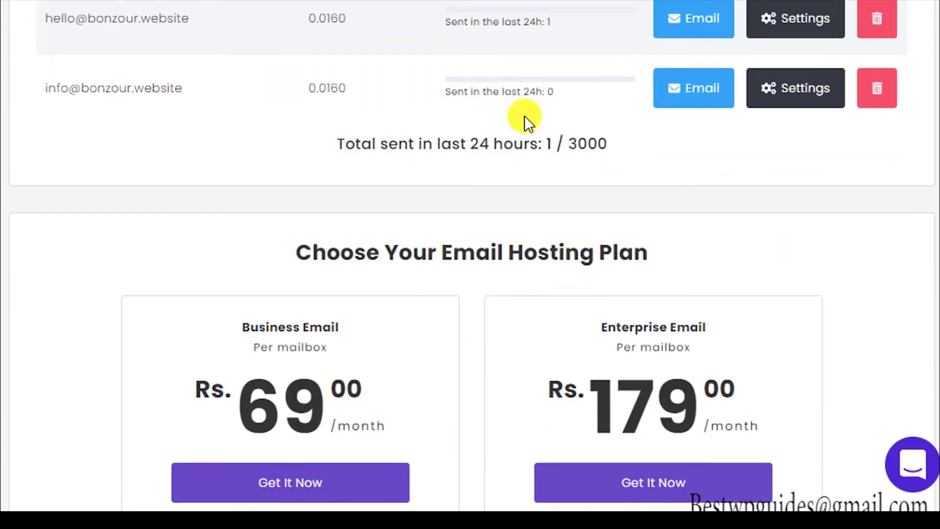
scroll(524, 116, "up", 2)
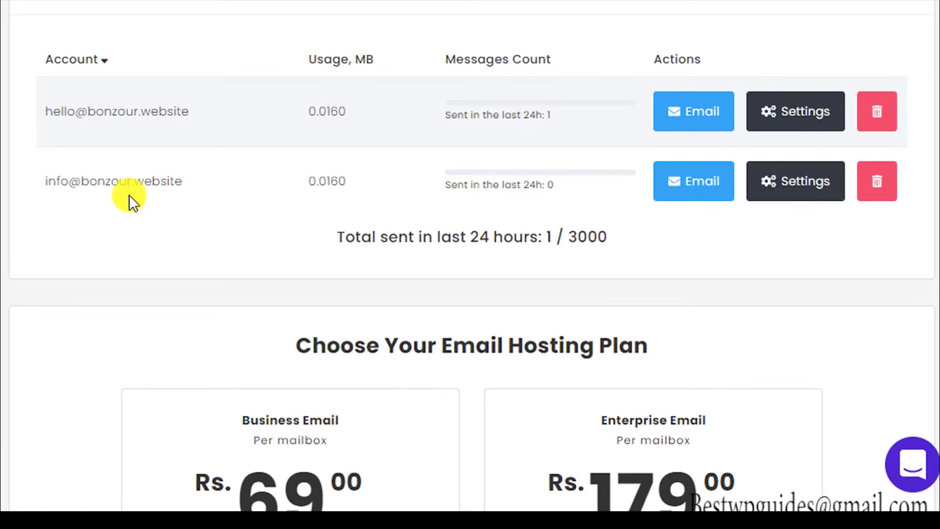
scroll(129, 195, "up", 12)
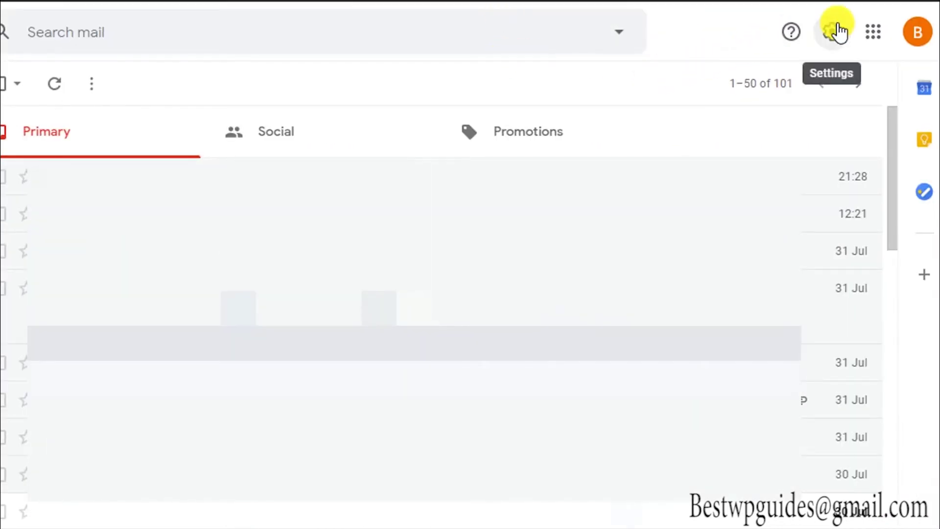
Open Gmail's full settings at Accounts and Import and scroll to Check mail from other accounts.
left_click(838, 33)
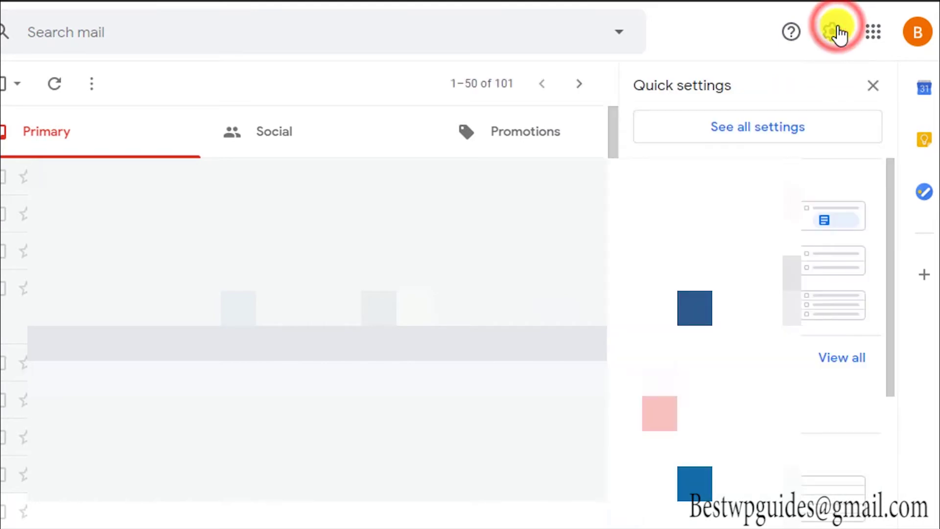
left_click(762, 129)
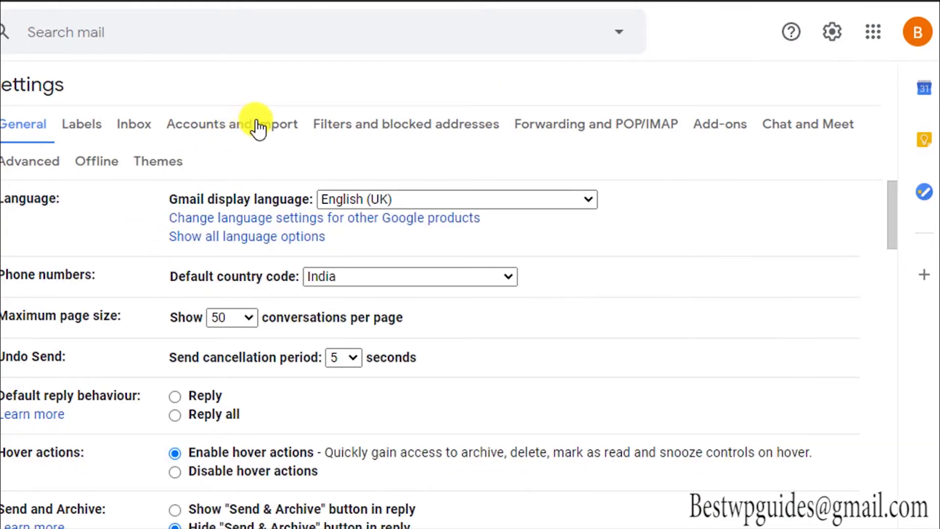
left_click(257, 128)
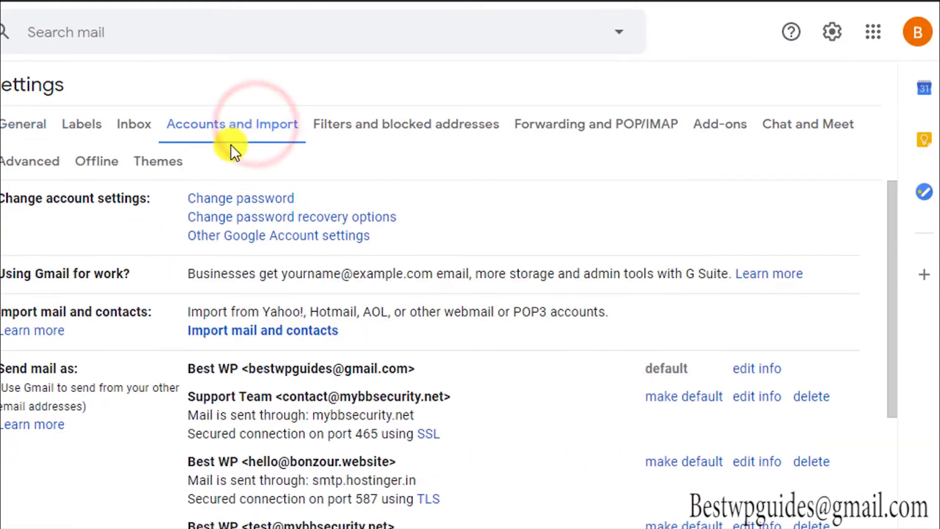
scroll(111, 257, "down", 4)
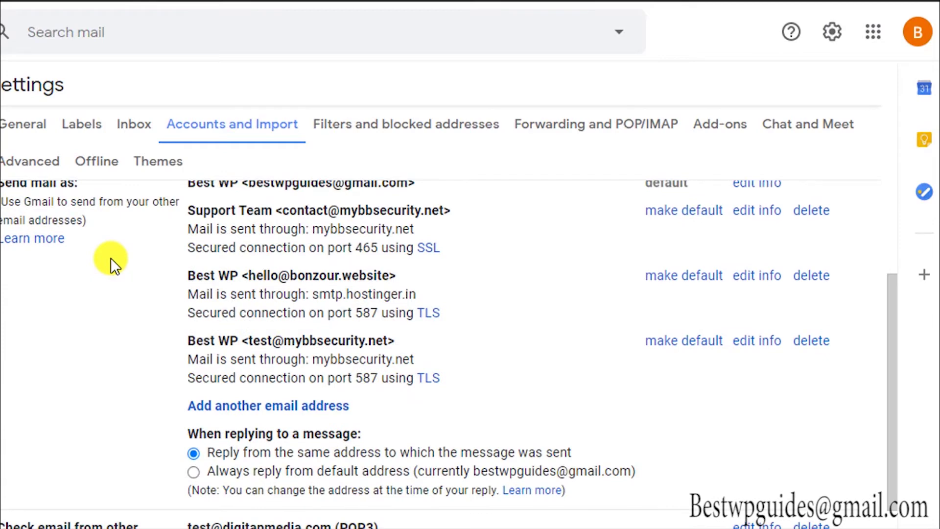
scroll(323, 337, "up", 2)
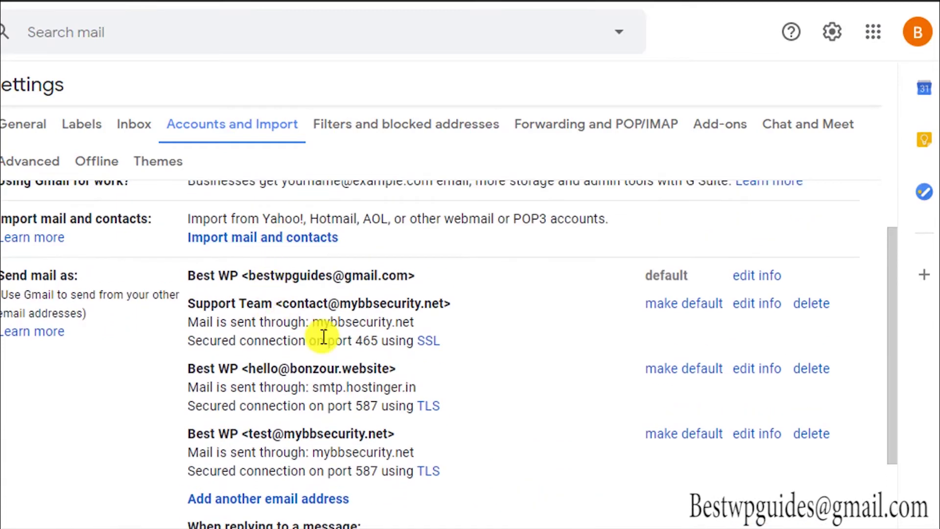
left_click_drag(250, 370, 389, 369)
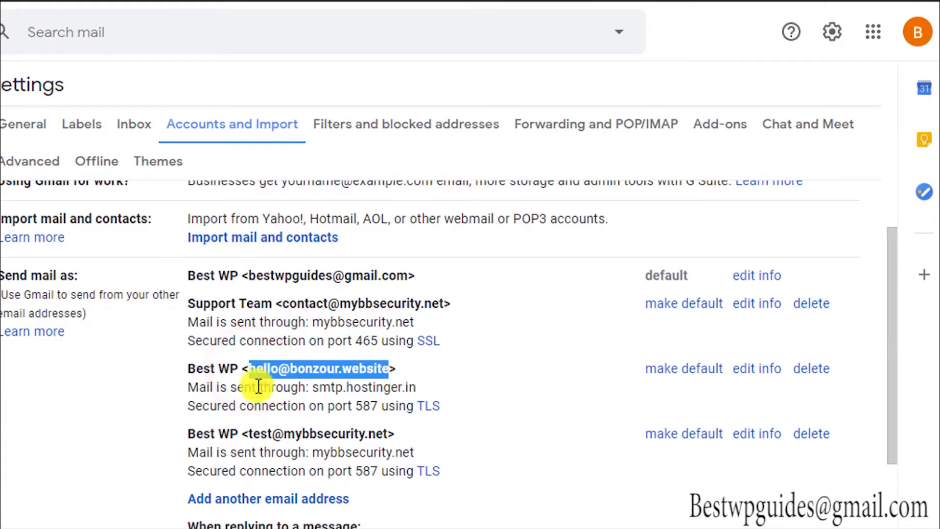
left_click(146, 385)
scroll(145, 380, "down", 2)
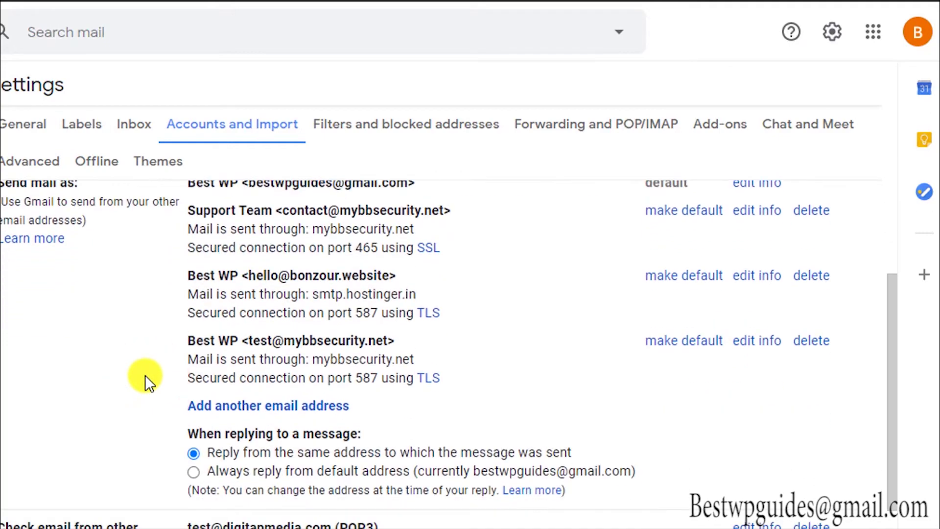
scroll(145, 375, "down", 2)
scroll(144, 375, "down", 2)
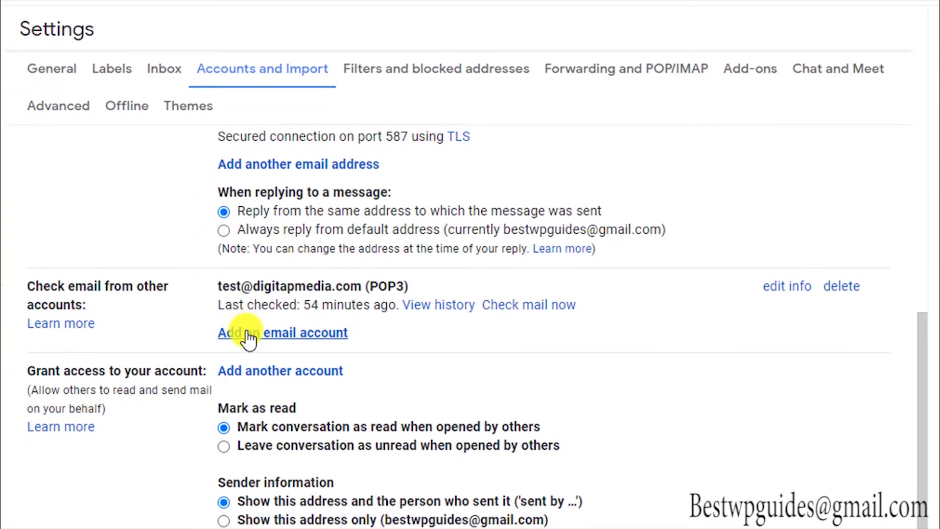
Start adding a mail account, closing the WordPress Hosting tab before returning to the popup.
left_click(246, 329)
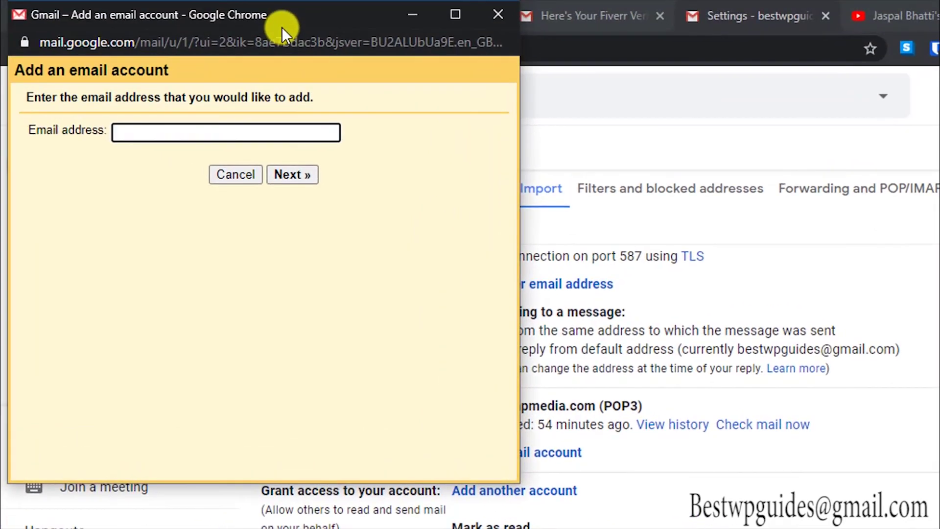
left_click_drag(281, 28, 738, 111)
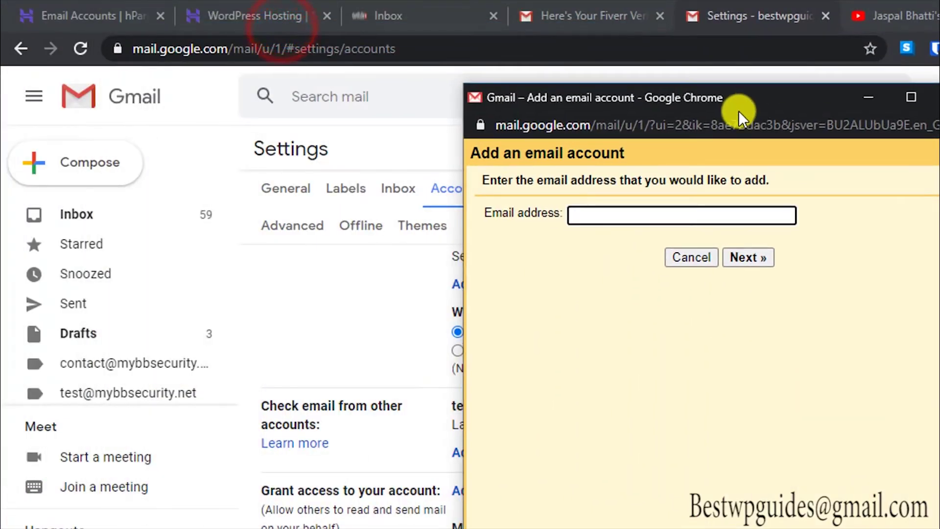
left_click(241, 2)
left_click(93, 15)
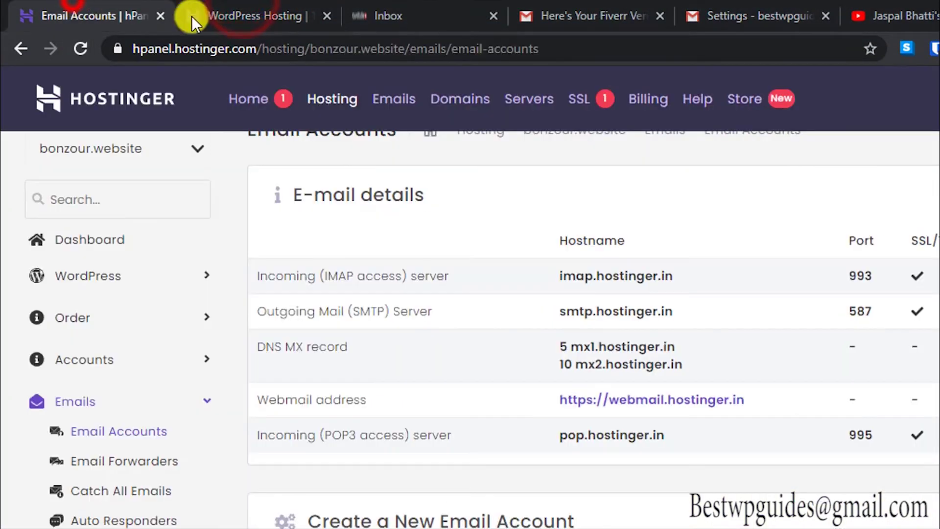
left_click(326, 15)
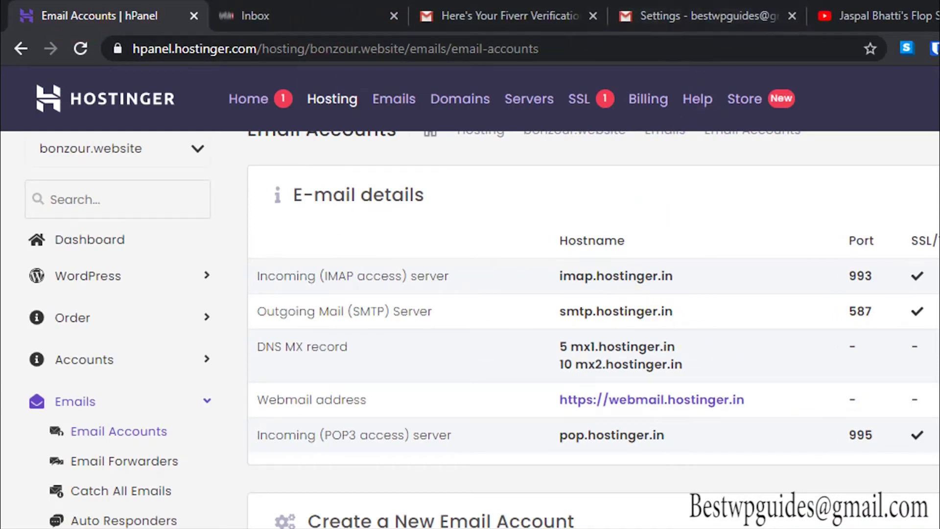
key("alt+Tab")
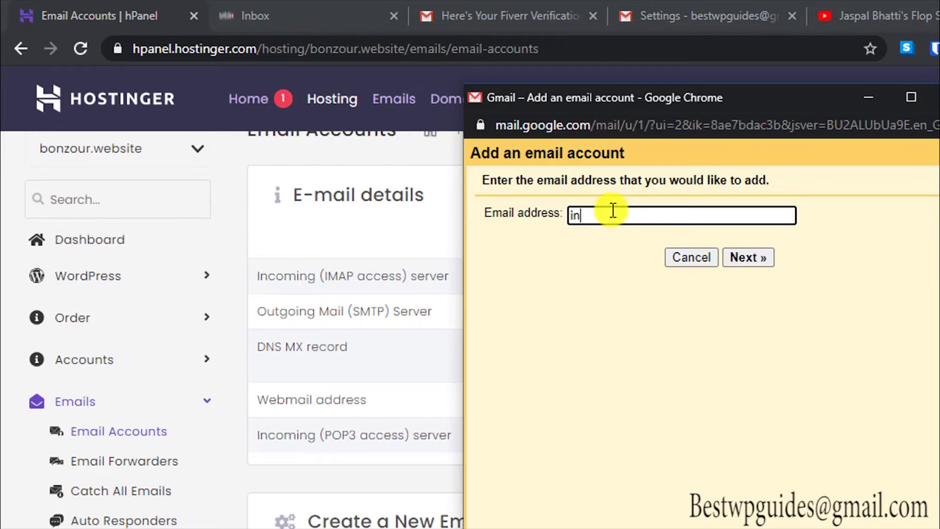
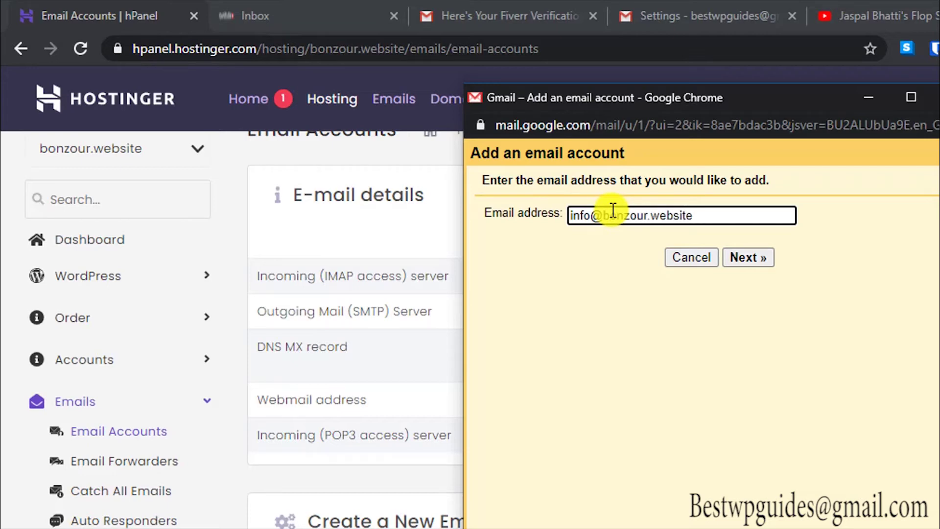
left_click(764, 257)
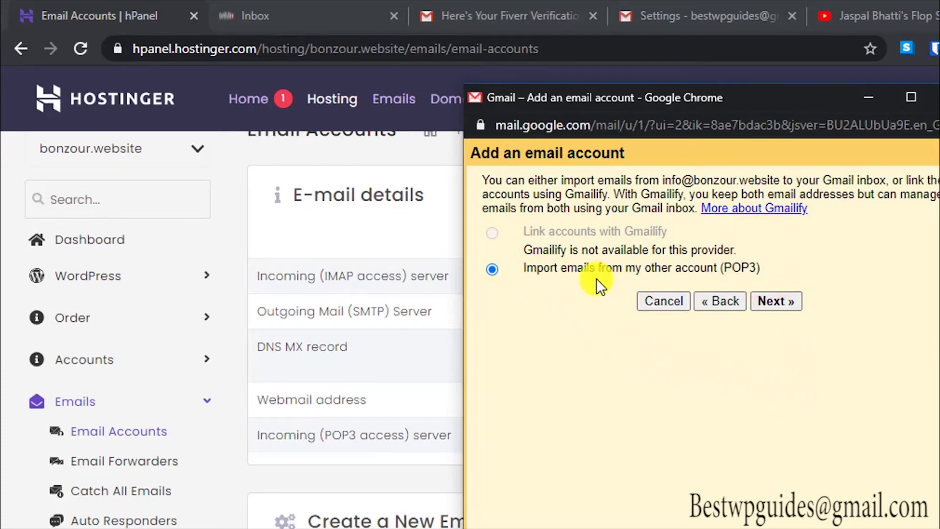
left_click(778, 300)
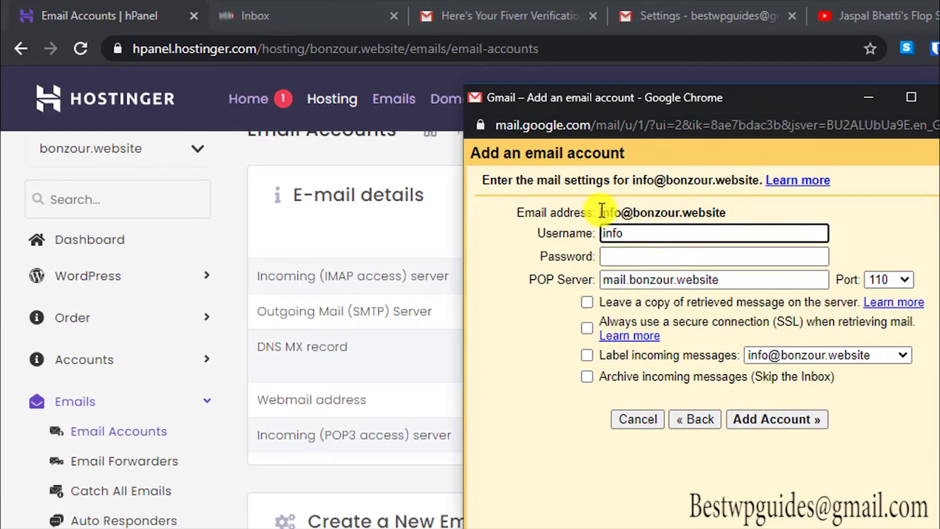
Replace Gmail's short POP username with the full domain e-mail address copied from hPanel's account list.
left_click(411, 434)
scroll(410, 435, "down", 2)
scroll(410, 435, "down", 8)
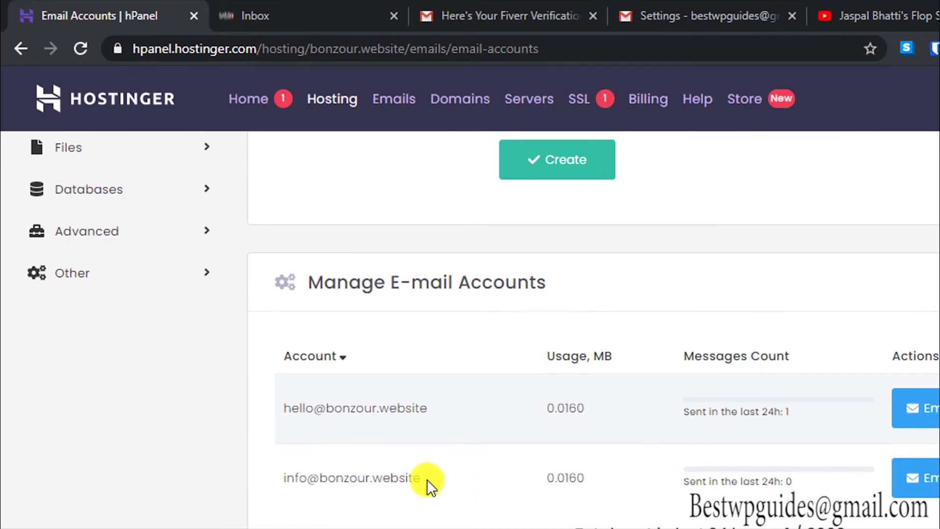
left_click_drag(427, 479, 279, 478)
right_click(296, 466)
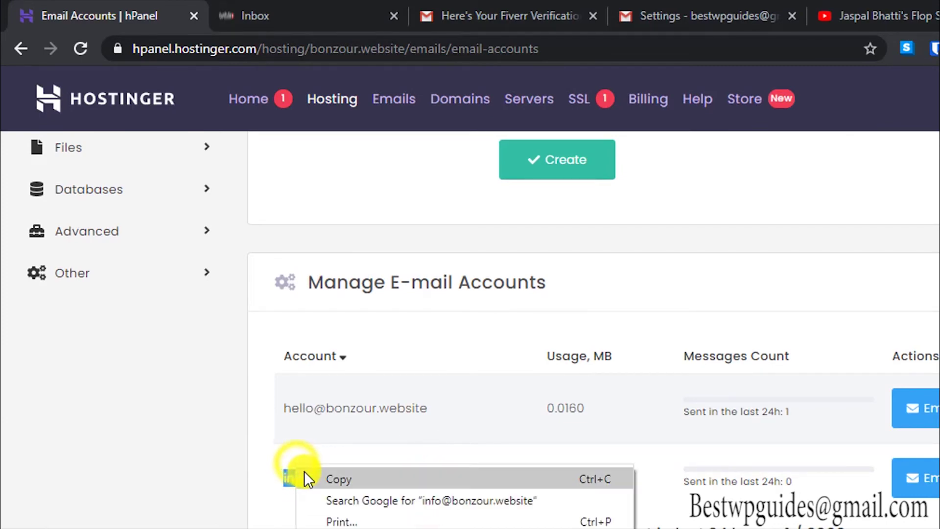
left_click(308, 478)
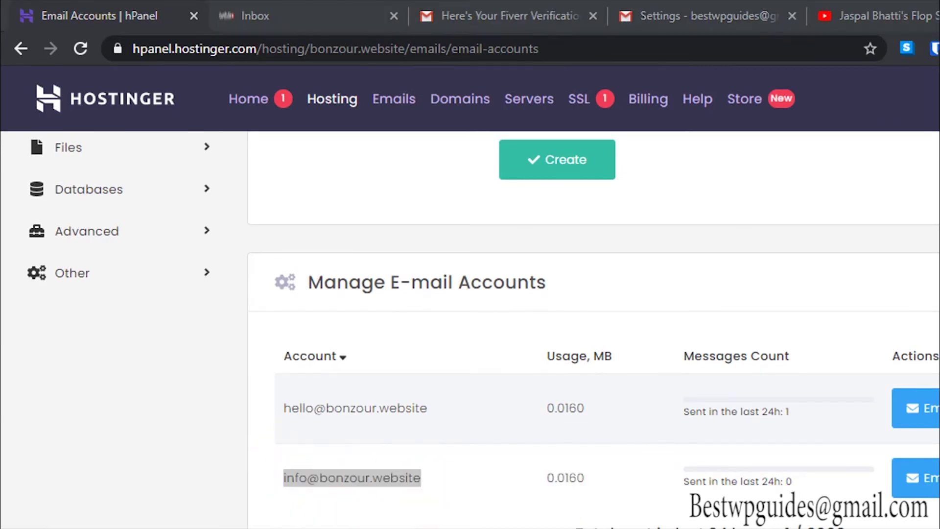
key("alt+Tab")
double_click(650, 233)
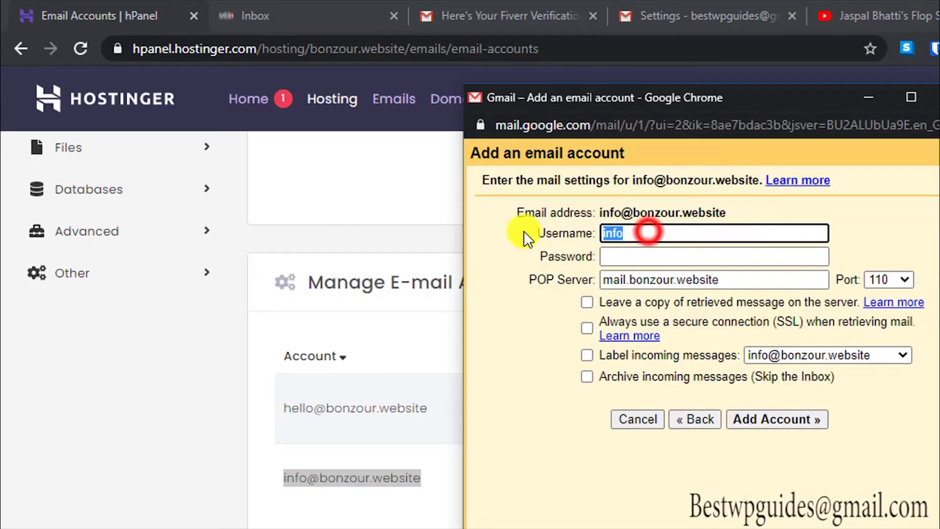
key("ctrl+v")
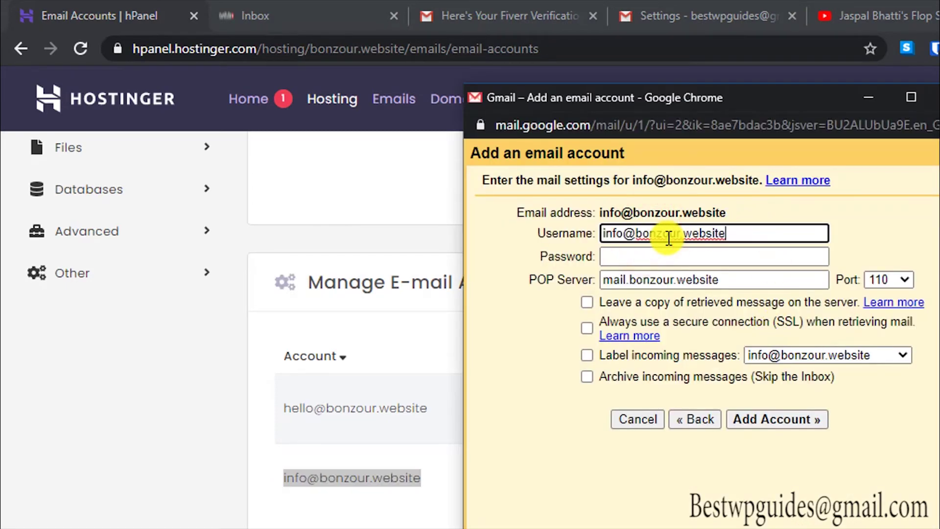
Paste the mailbox account's password into Gmail's Password field.
left_click(671, 254)
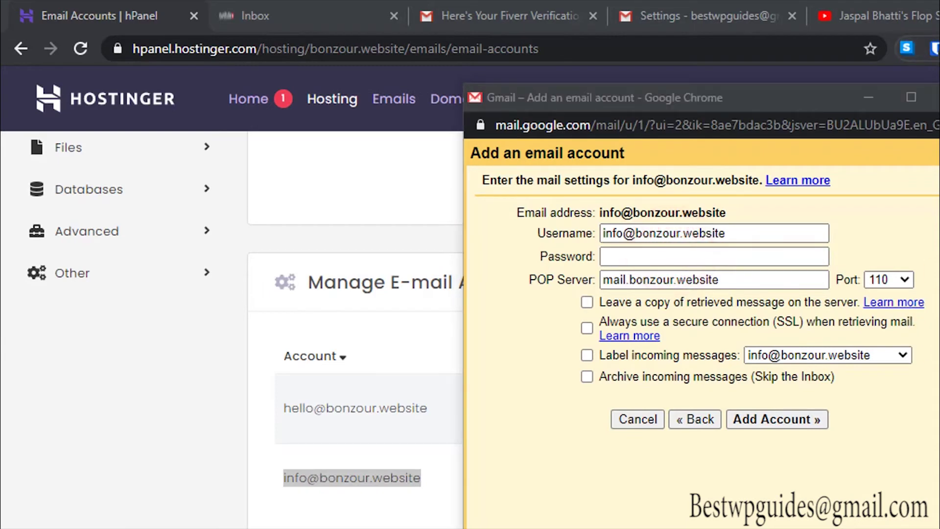
right_click(740, 259)
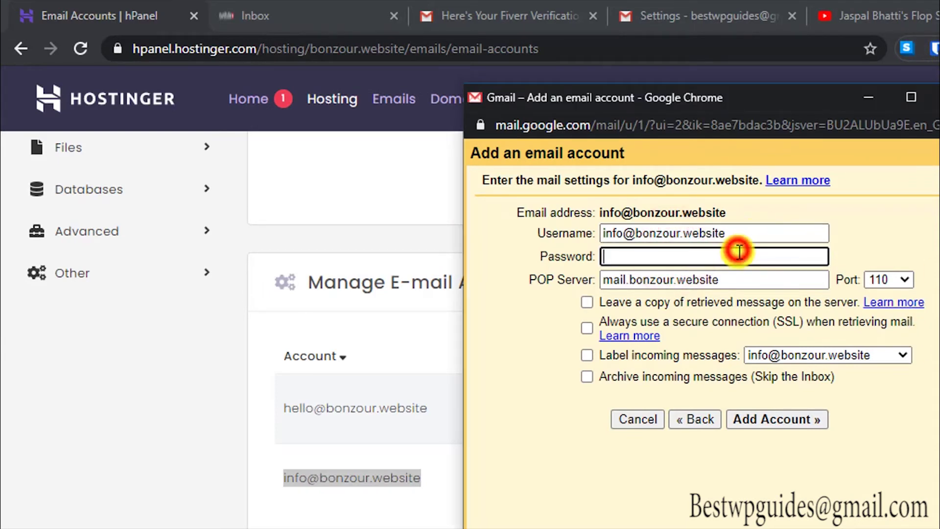
left_click(826, 430)
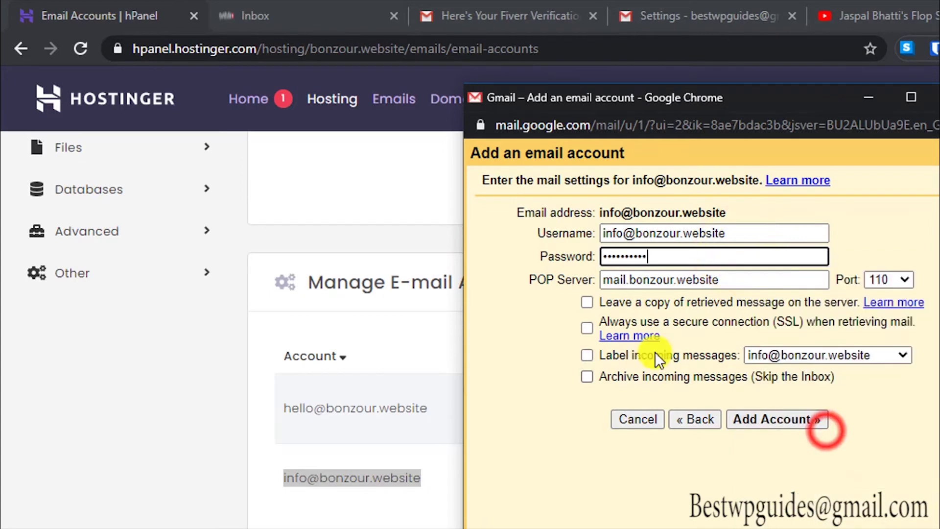
left_click(231, 370)
scroll(439, 391, "up", 12)
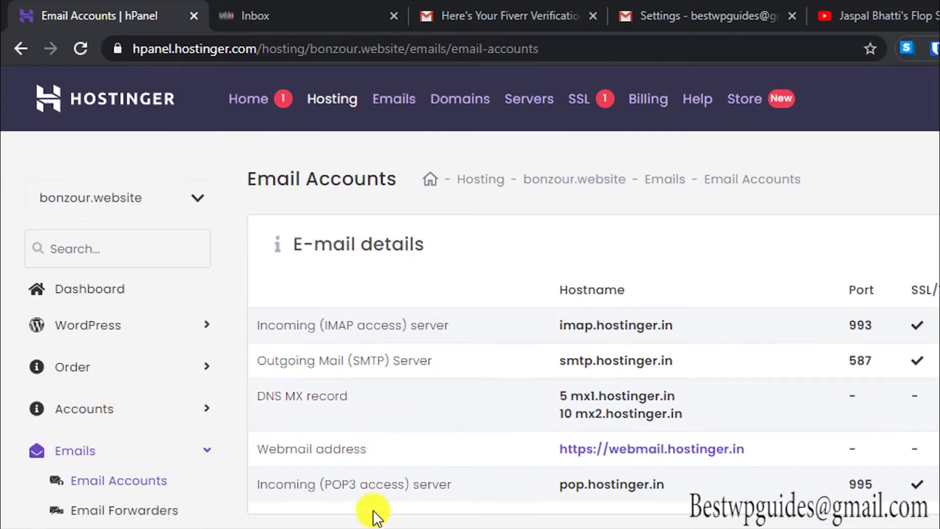
Replace Gmail's POP Server value mail.bonzour.website with pop.hostinger.in copied from hPanel.
left_click_drag(323, 483, 405, 485)
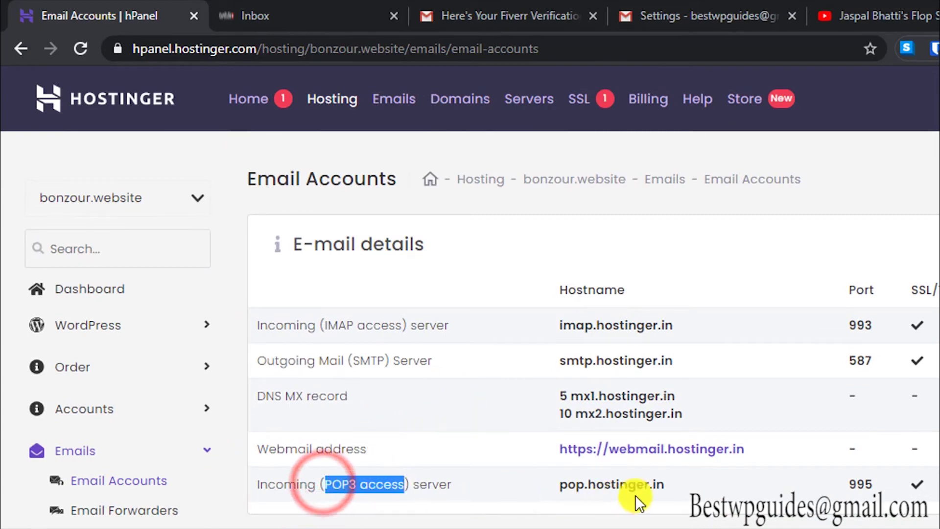
left_click_drag(664, 485, 566, 484)
right_click(565, 485)
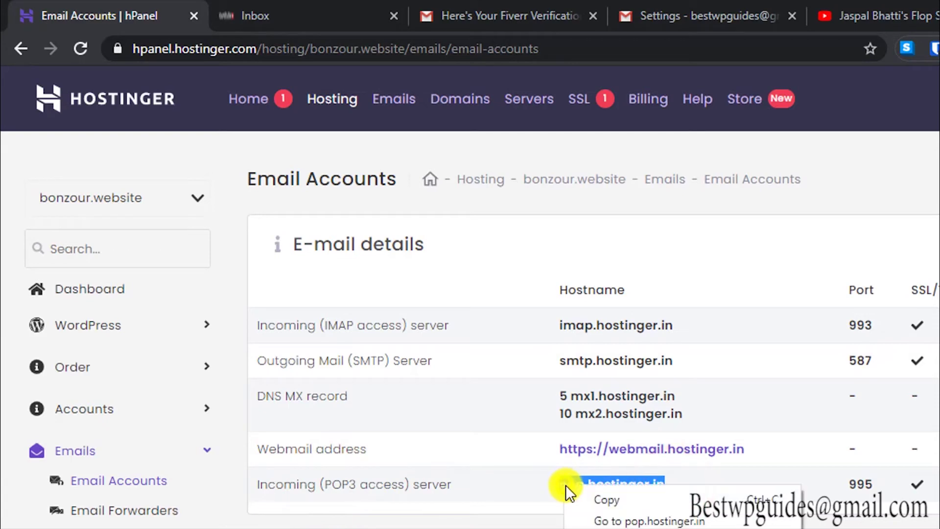
left_click(583, 497)
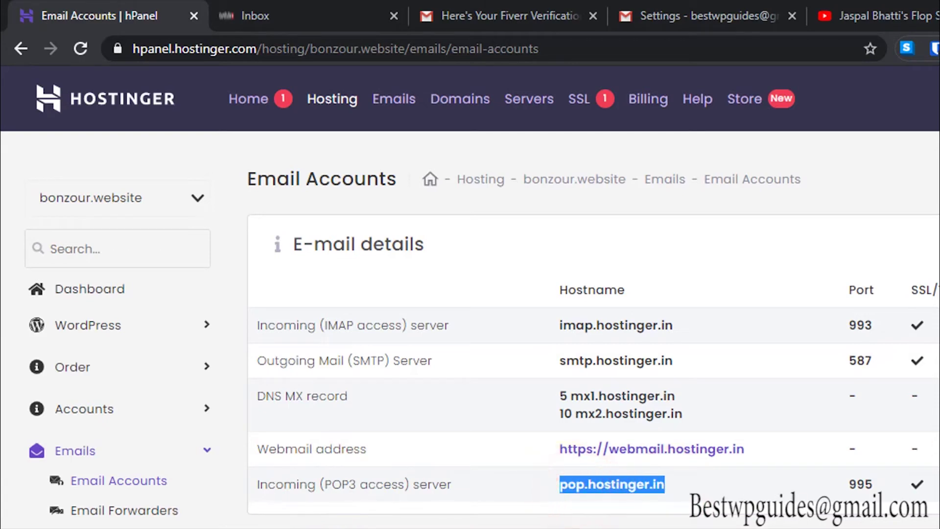
key("alt+Tab")
triple_click(739, 279)
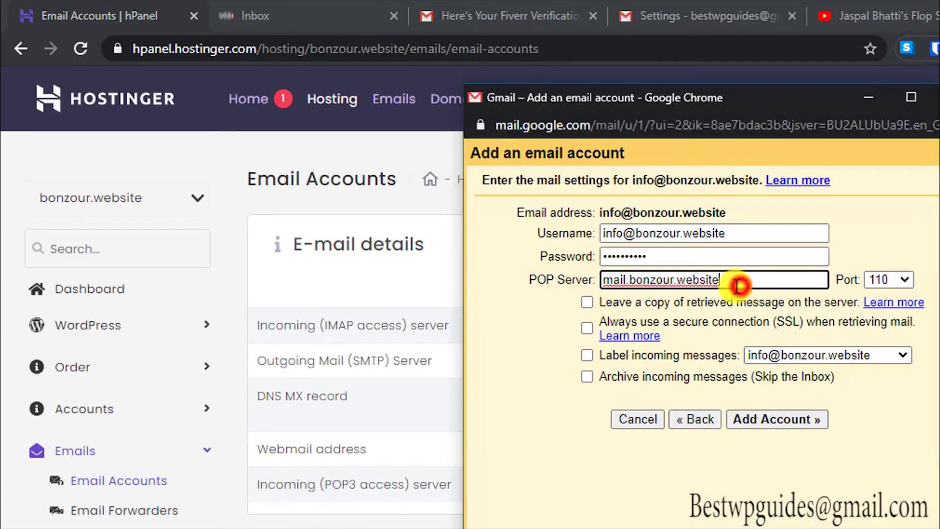
right_click(657, 279)
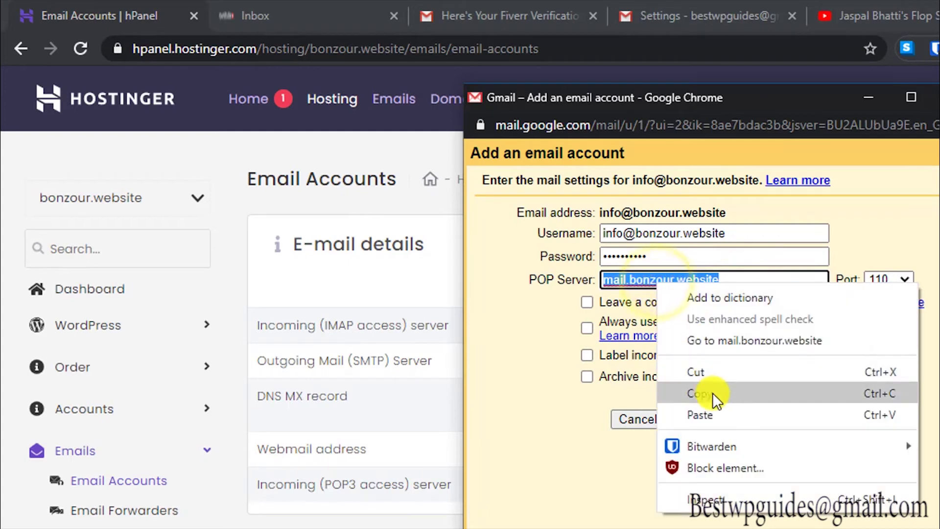
left_click(710, 418)
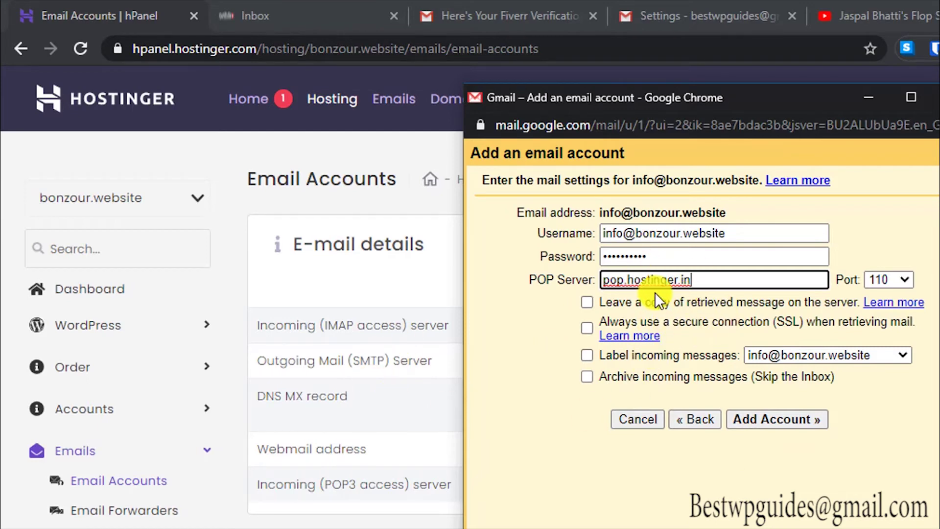
Copy the POP3 port number 995 from hPanel's e-mail details.
left_click(391, 365)
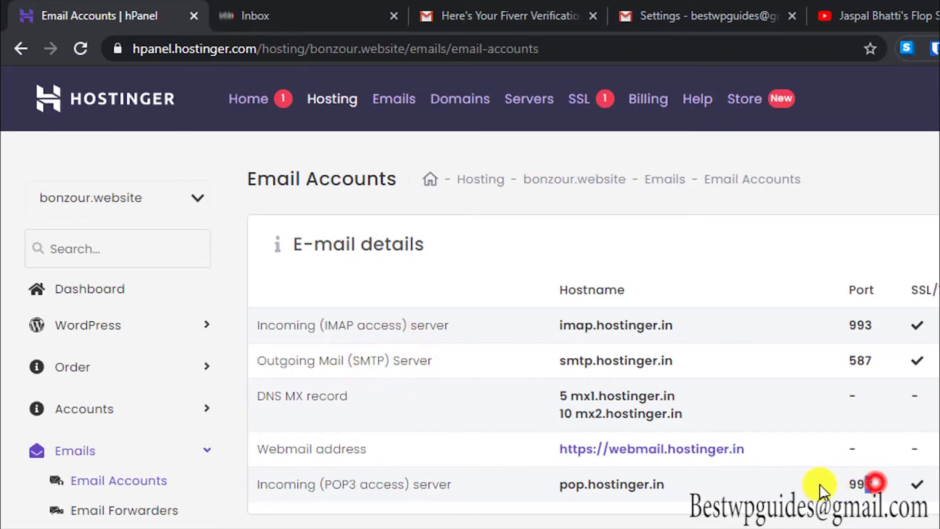
double_click(860, 484)
right_click(862, 484)
key("c")
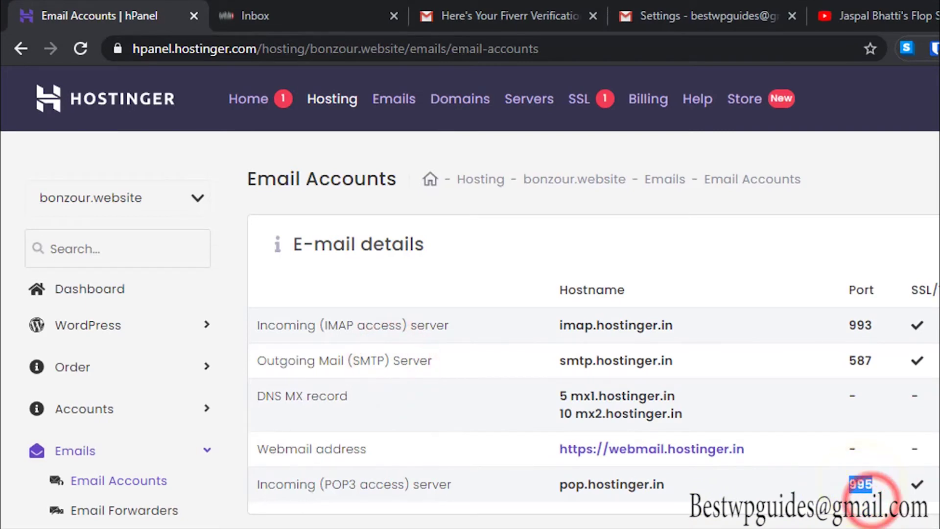
key("alt+Tab")
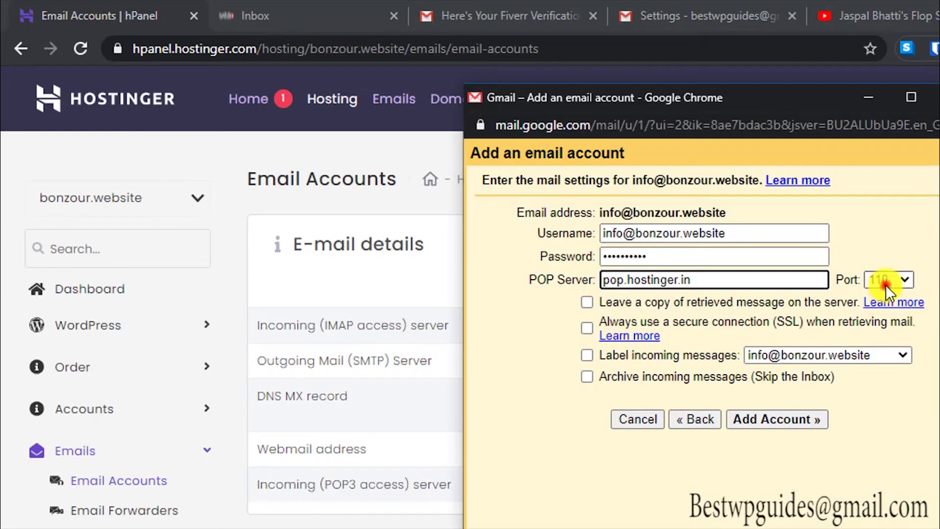
Set the POP port to 995, keep copies on the server, and always use SSL.
left_click(886, 285)
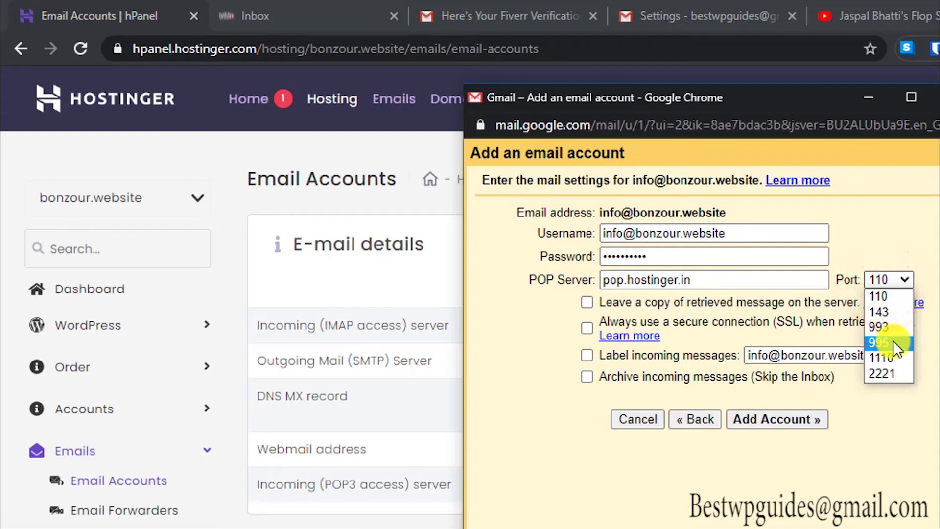
left_click(905, 342)
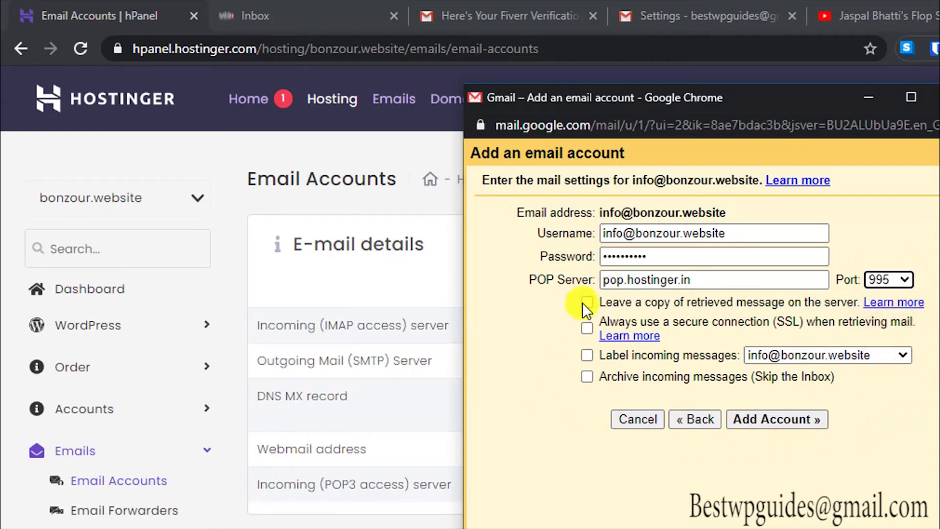
left_click(630, 304)
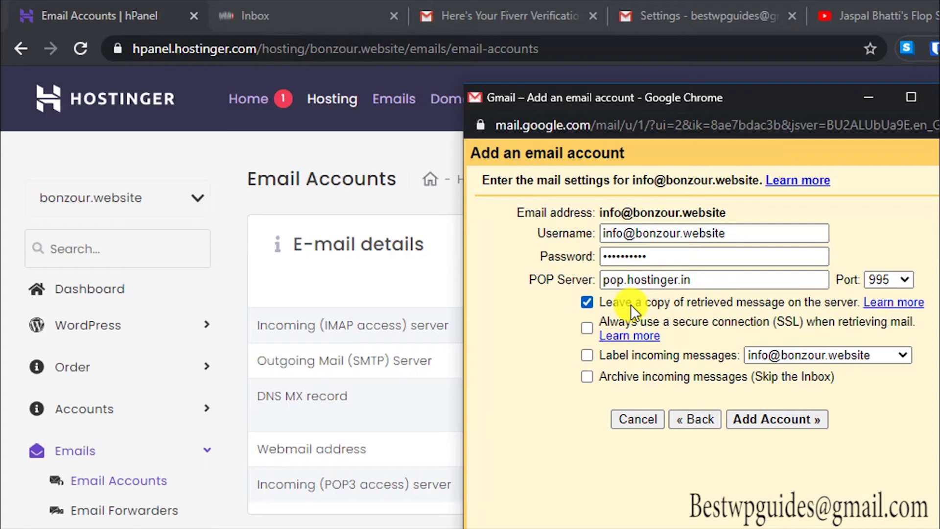
left_click(586, 327)
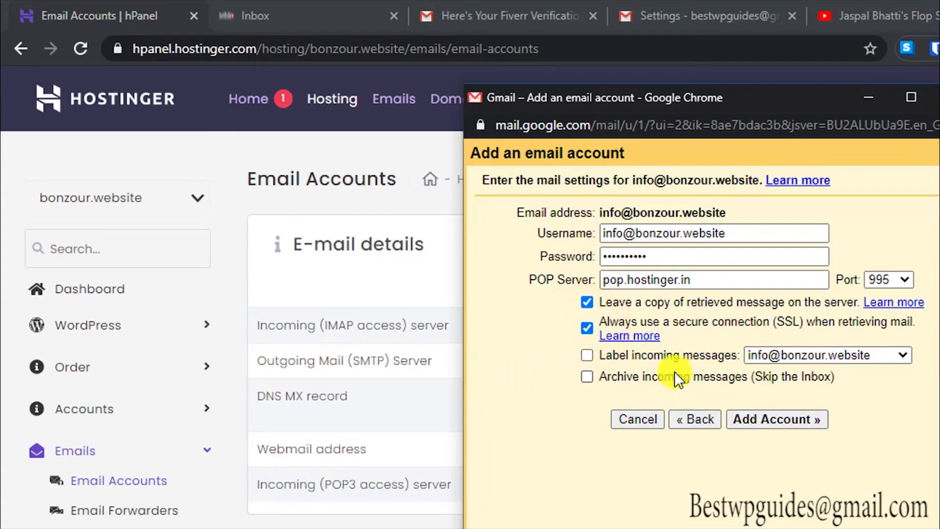
Label incoming messages with the account's own address and add the account.
left_click(676, 353)
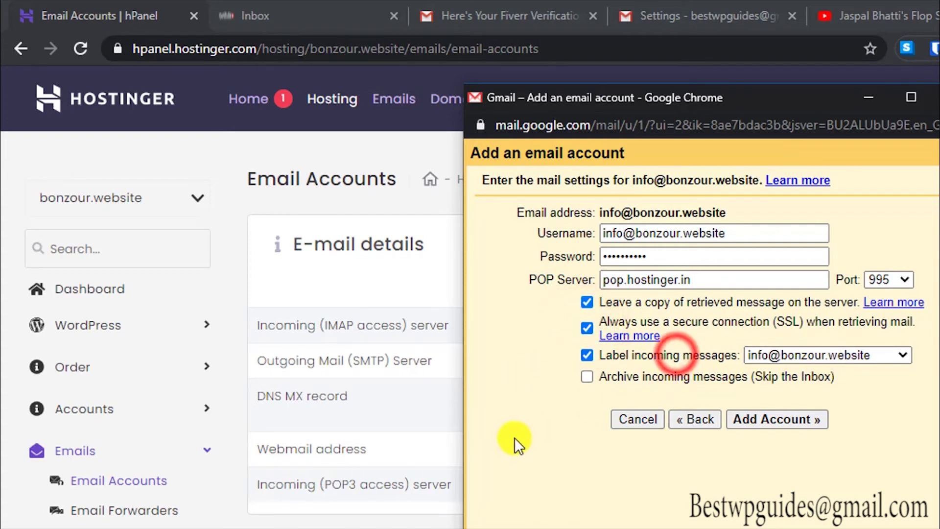
left_click(865, 351)
left_click(865, 350)
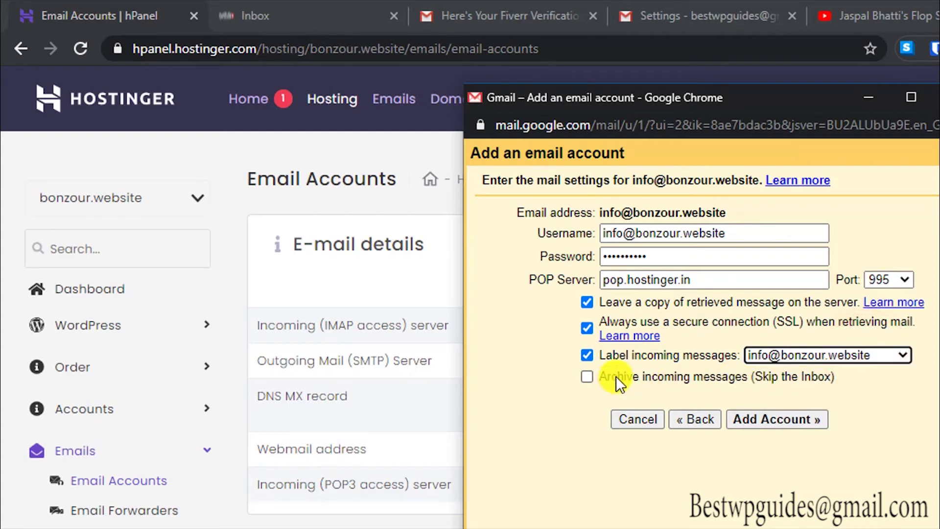
left_click(785, 418)
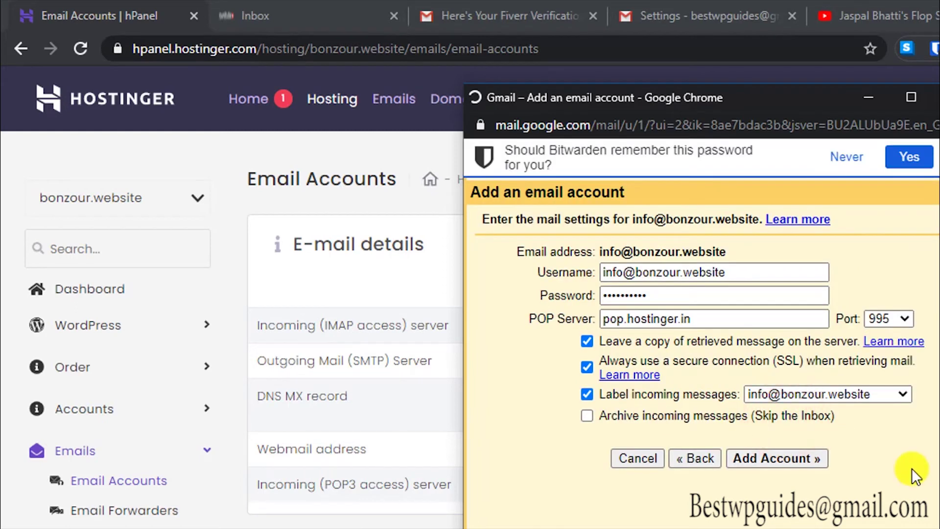
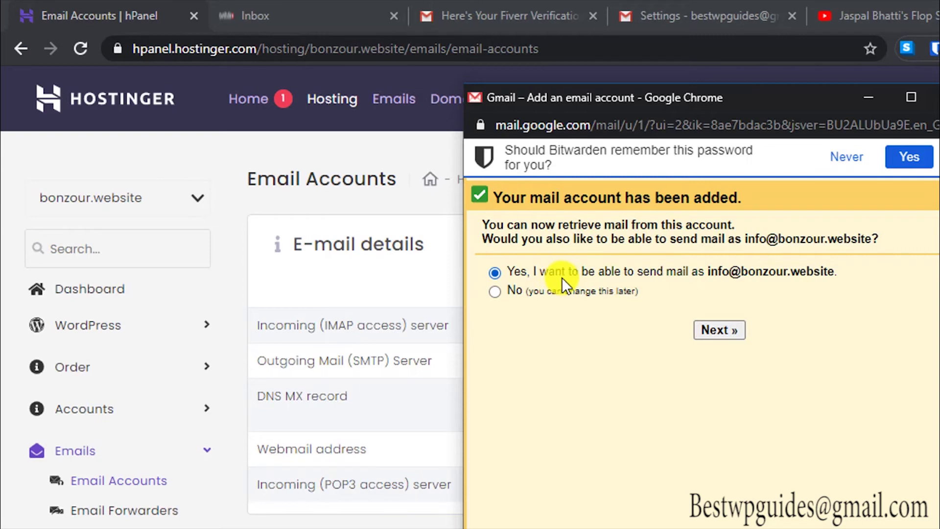
left_click(740, 330)
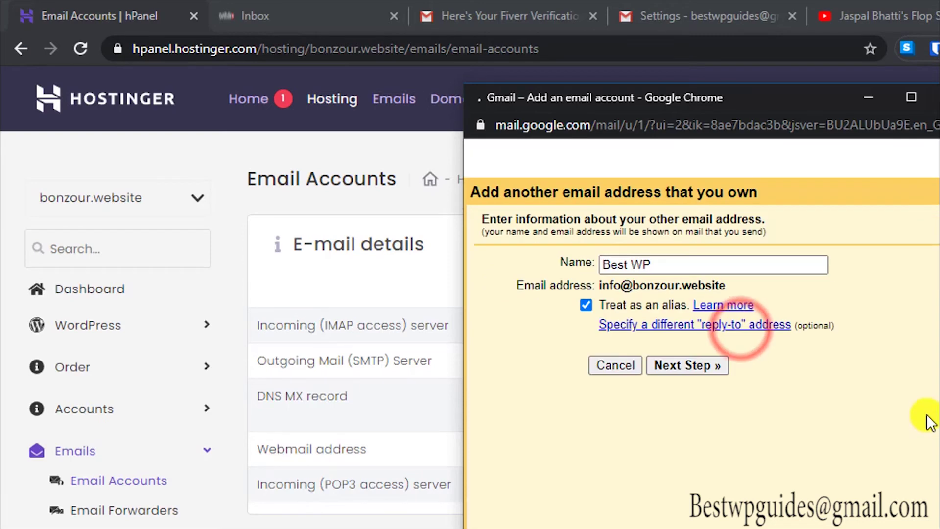
left_click_drag(664, 265, 600, 264)
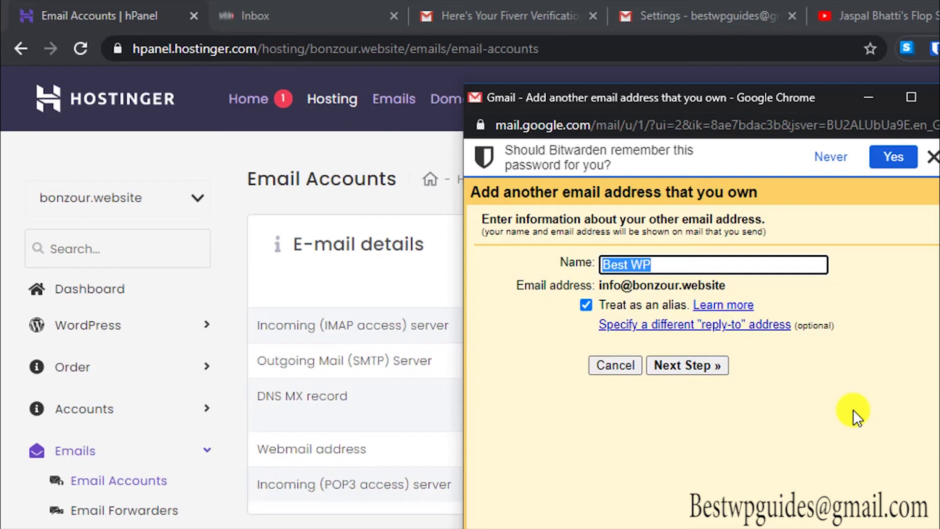
type("U")
key("BackSpace")
type("Staf")
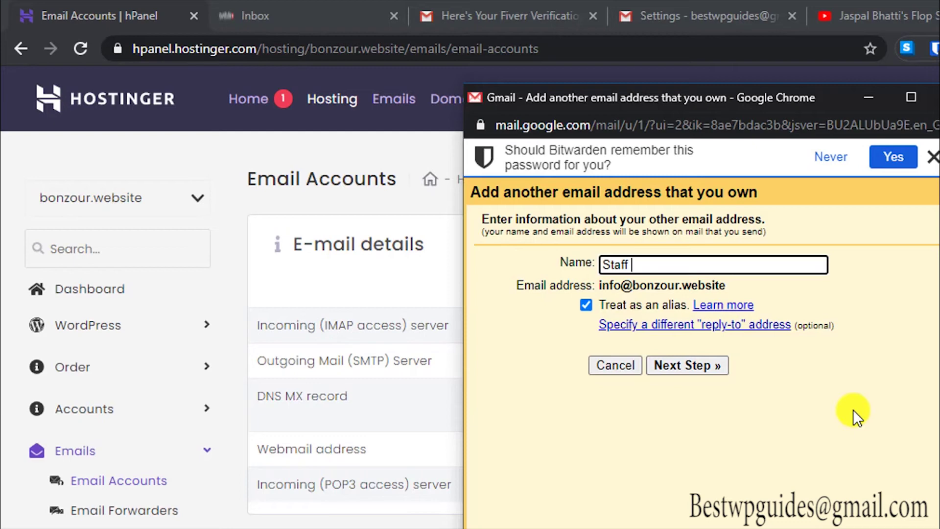
type("f")
key("BackSpace")
key("BackSpace")
key("BackSpace")
key("BackSpace")
key("BackSpace")
type("Team Bonzour")
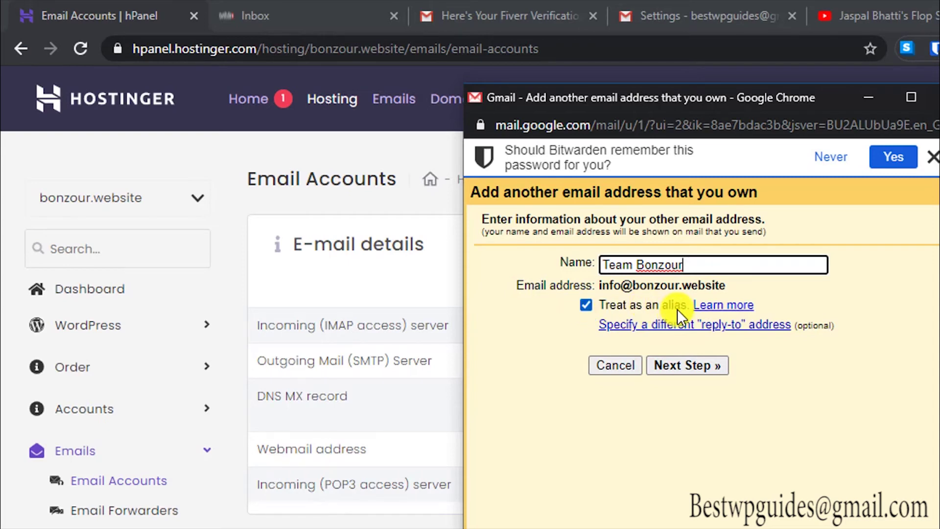
left_click(701, 366)
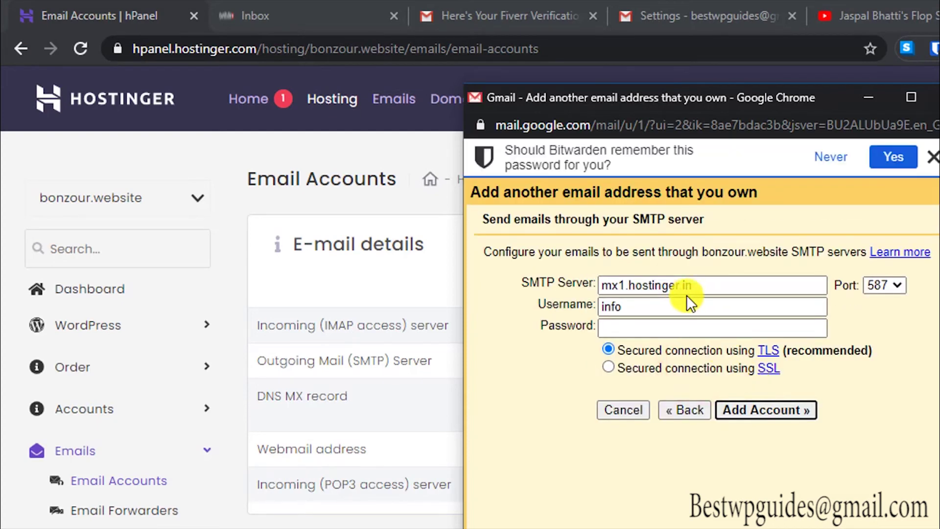
Replace the SMTP server mx1.hostinger.in with smtp.hostinger.in copied from hPanel.
left_click(402, 369)
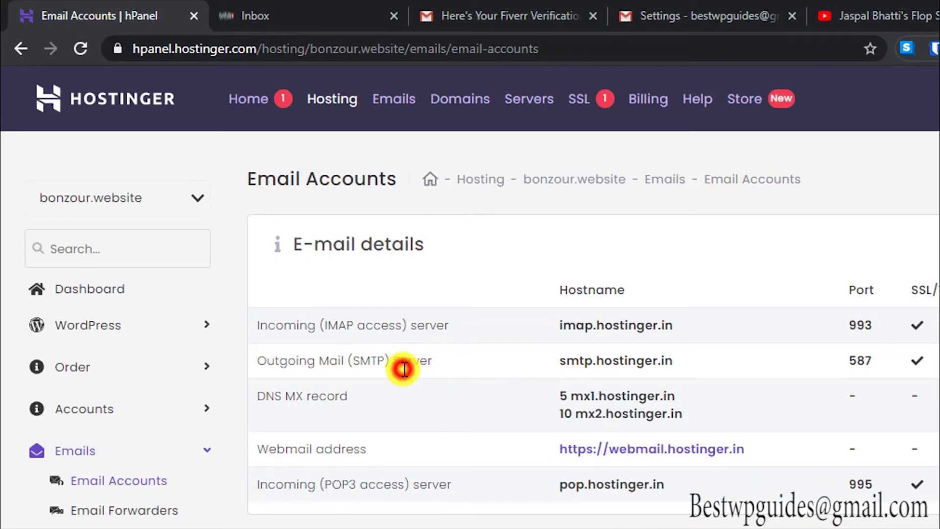
left_click_drag(560, 360, 667, 363)
right_click(667, 363)
left_click(682, 378)
key("alt+Tab")
left_click_drag(716, 287, 562, 287)
right_click(633, 285)
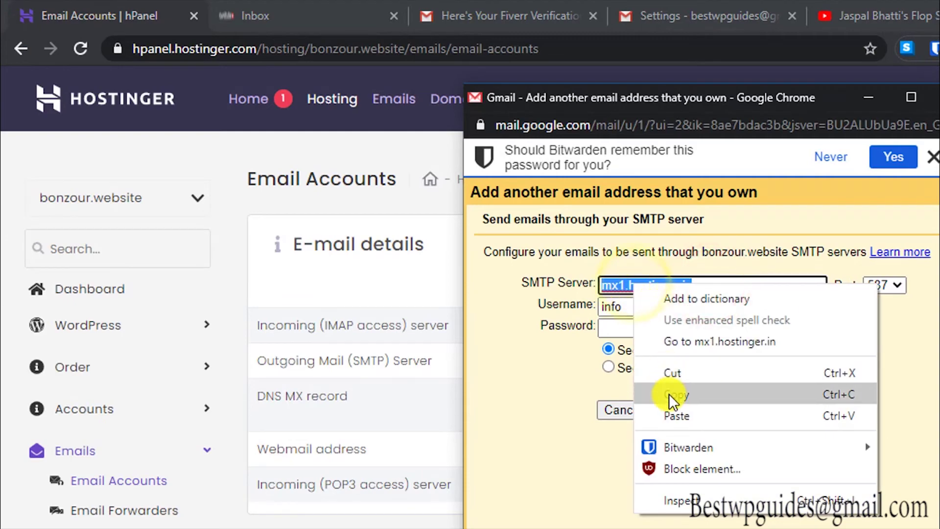
left_click(673, 415)
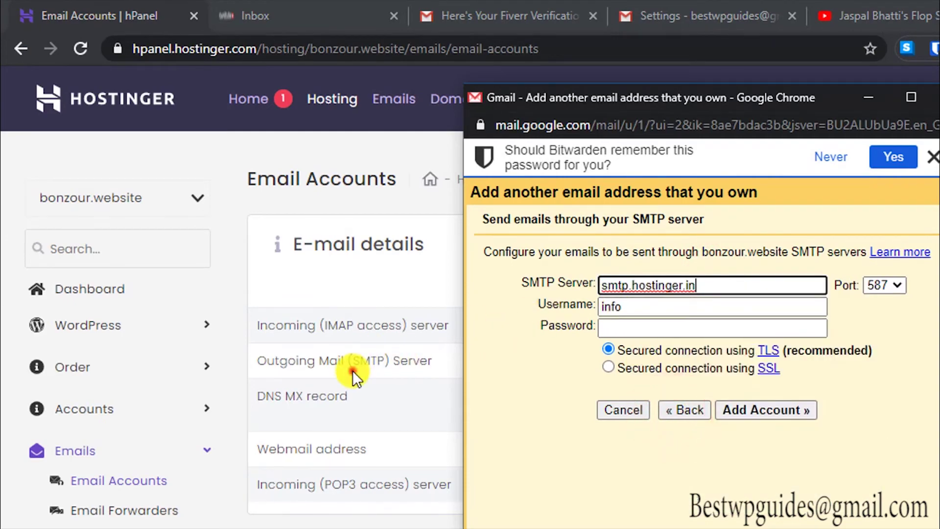
left_click(350, 368)
scroll(516, 466, "down", 5)
scroll(462, 483, "down", 5)
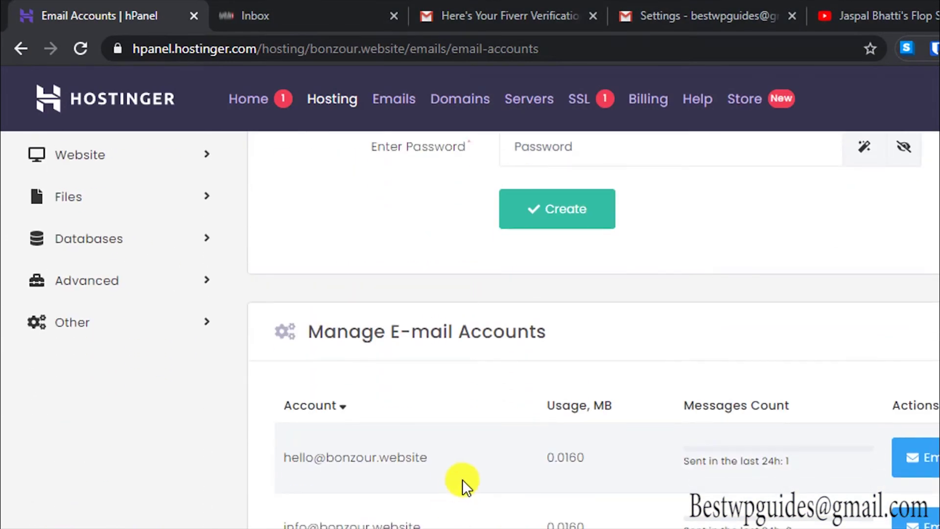
mouse_move(437, 513)
left_mouse_down()
mouse_move(274, 527)
mouse_move(433, 528)
left_mouse_up()
right_click(433, 468)
left_click(434, 480)
key("alt+Tab")
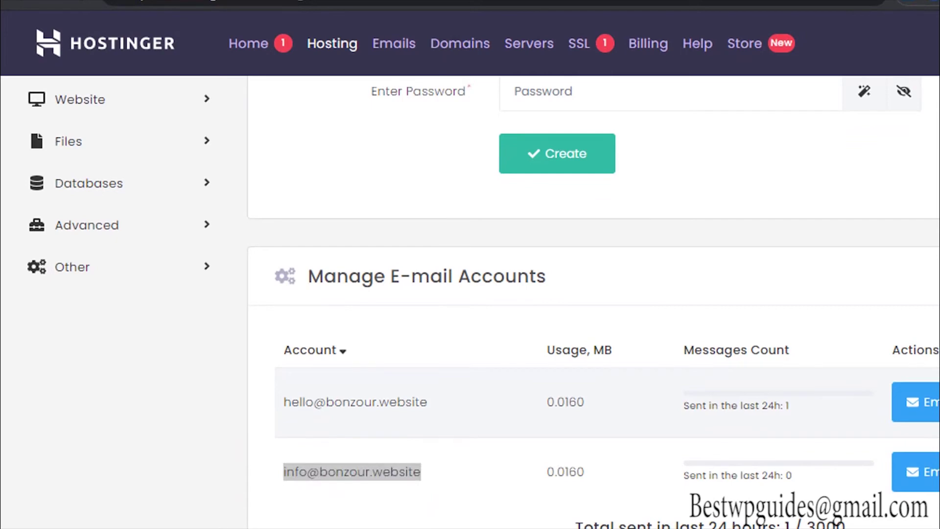
double_click(693, 250)
right_click(683, 249)
left_click(724, 347)
Paste the mailbox password and check port 587 against the Hostinger details.
left_click(422, 327)
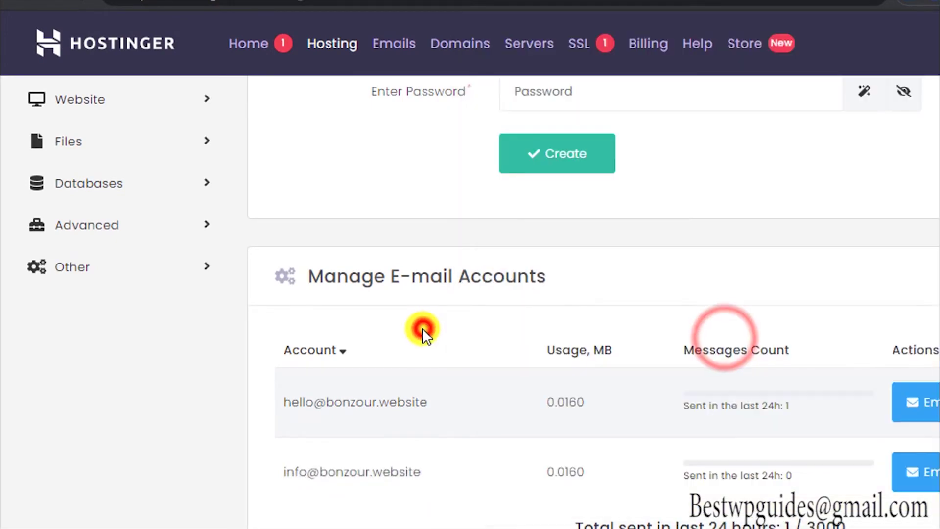
scroll(429, 321, "up", 10)
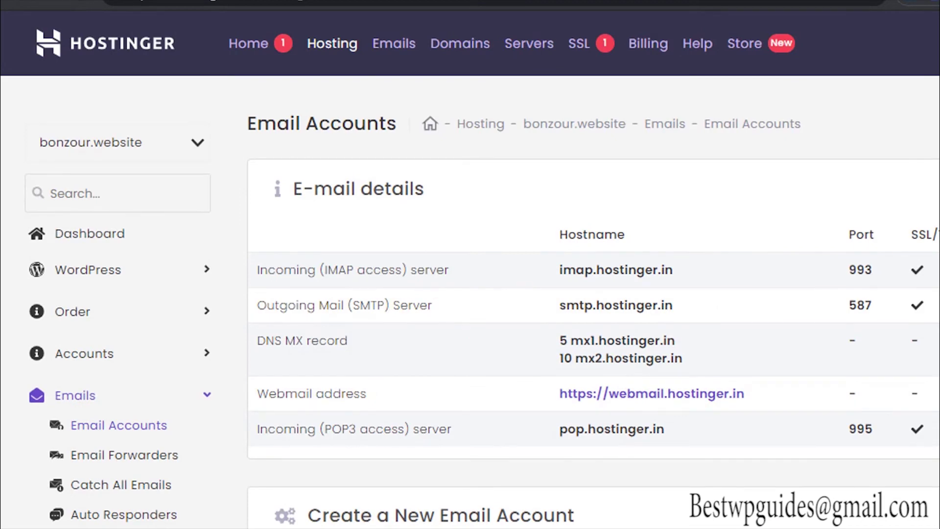
key("alt+Tab")
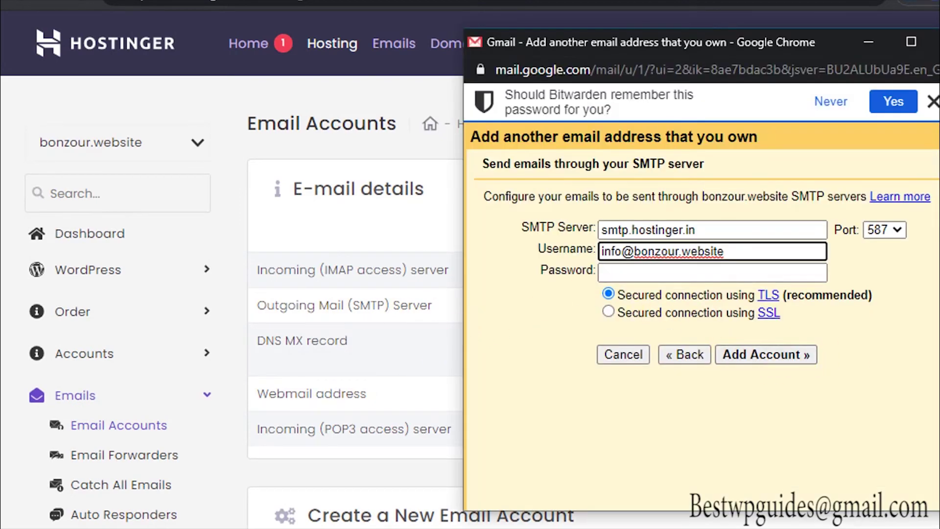
key("alt+Tab")
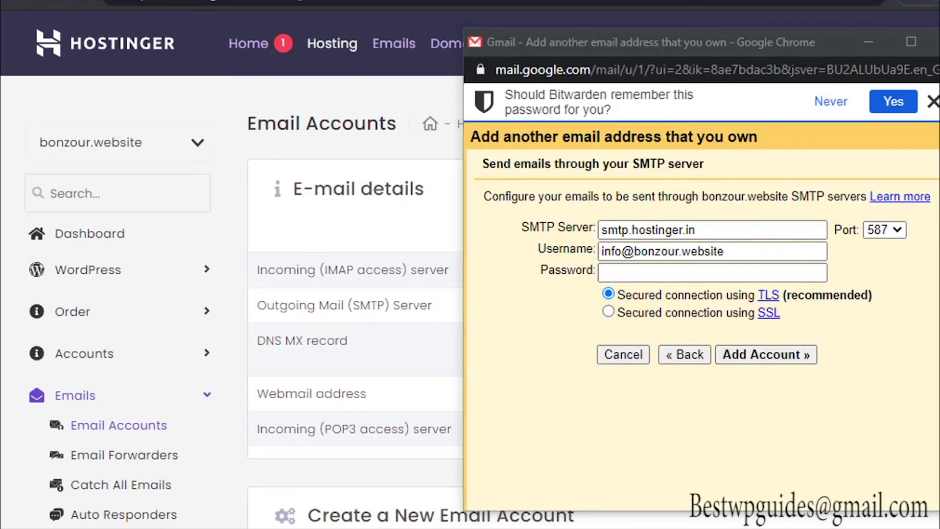
right_click(703, 271)
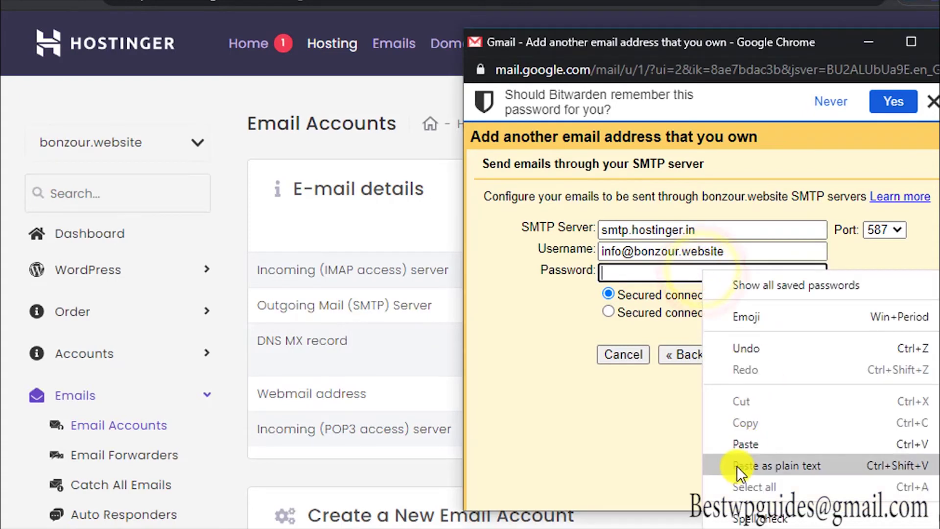
left_click(738, 466)
left_click(340, 367)
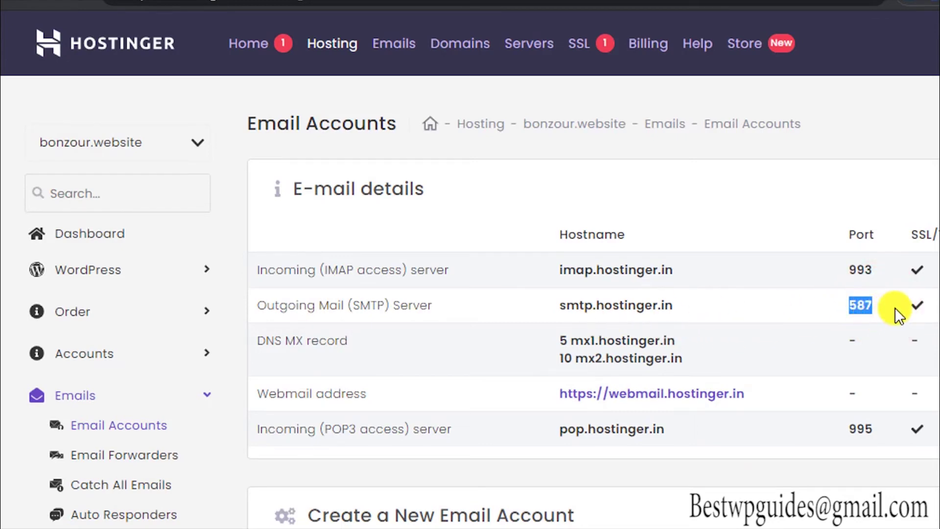
key("alt+Tab")
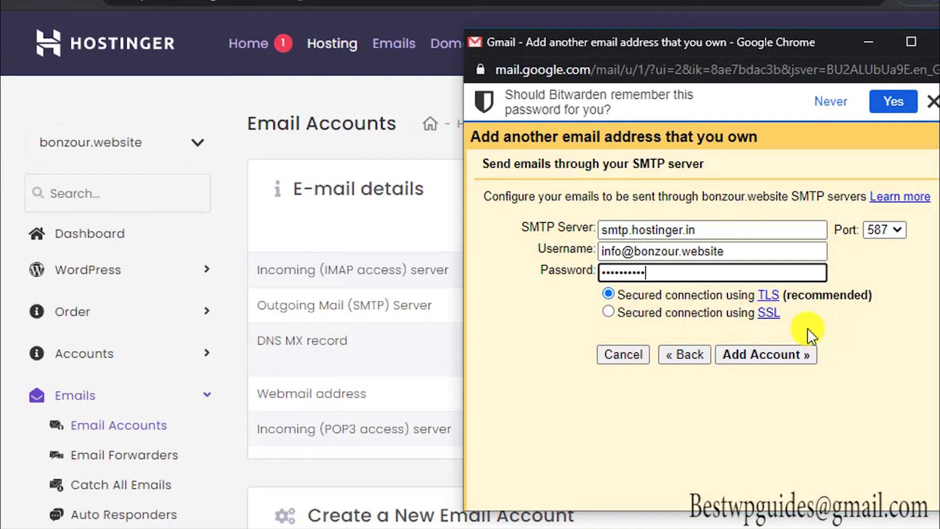
left_click(785, 353)
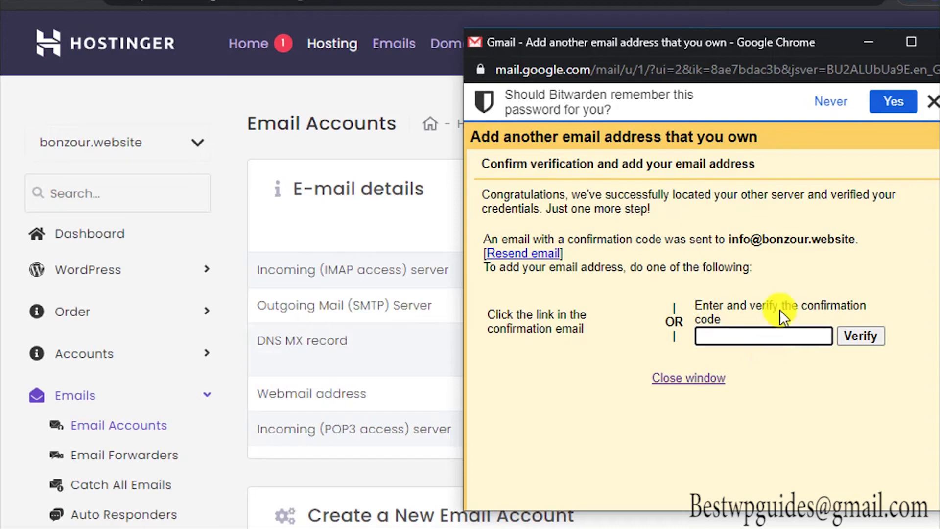
left_click_drag(724, 239, 835, 248)
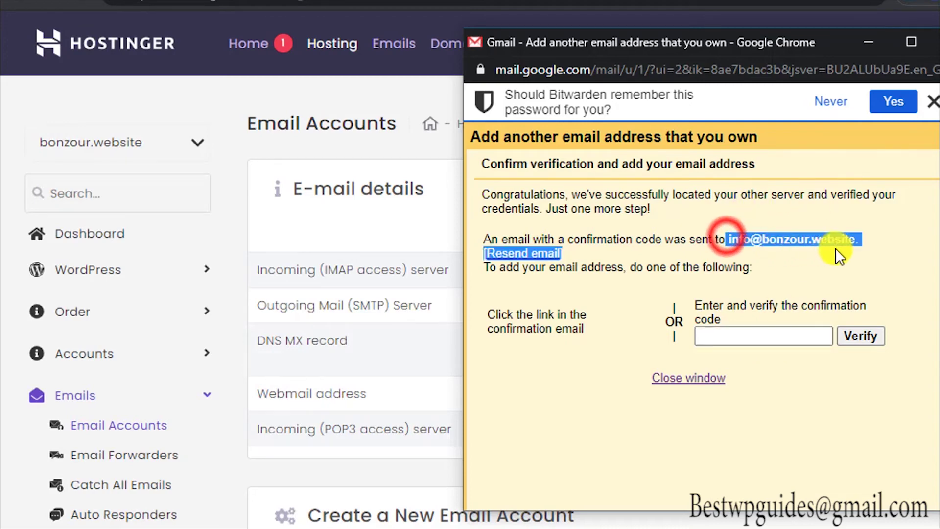
left_click(855, 286)
left_click_drag(719, 194, 745, 196)
right_click(745, 196)
left_click(756, 205)
left_click(740, 224)
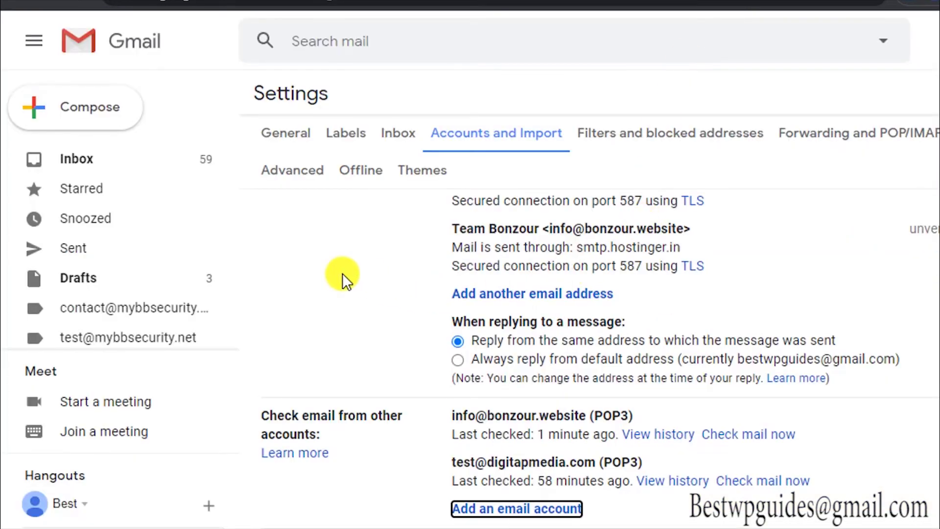
Open the Gmail Confirmation email in the inbox.
left_click(102, 168)
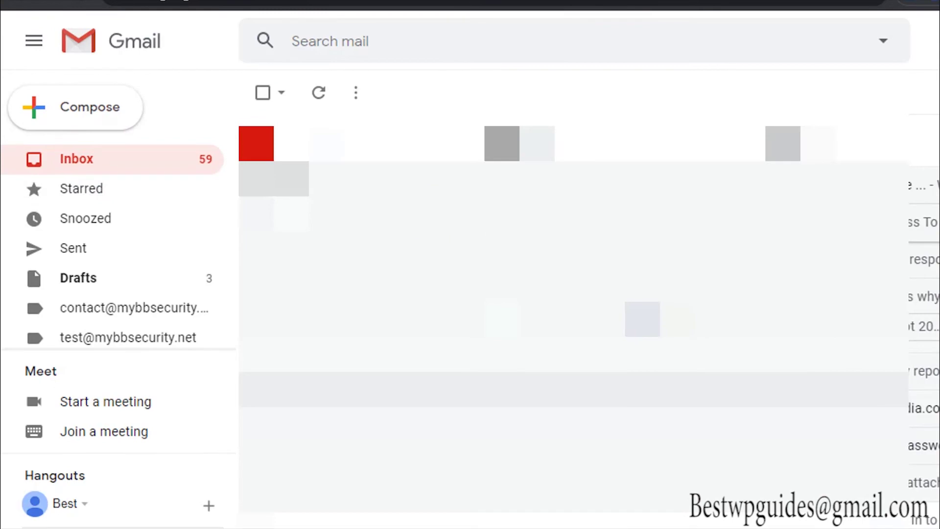
left_click(85, 5)
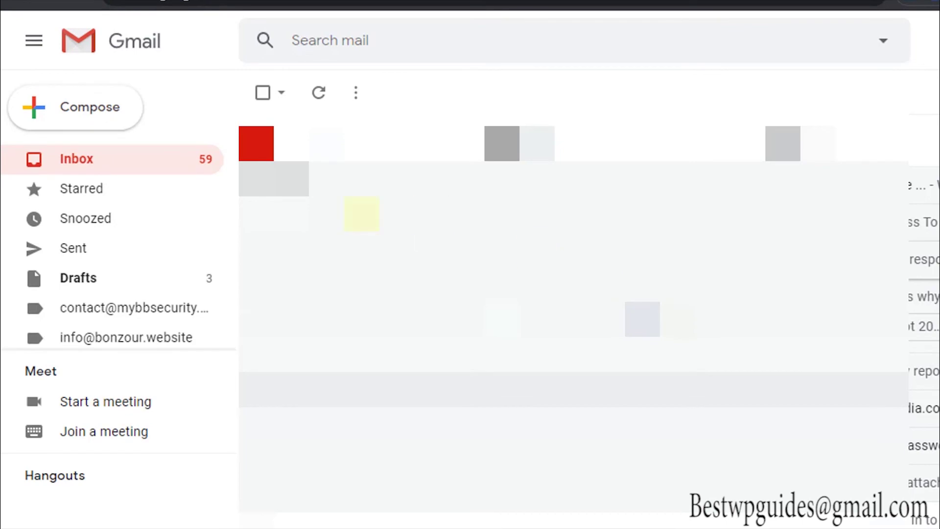
left_click(109, 158)
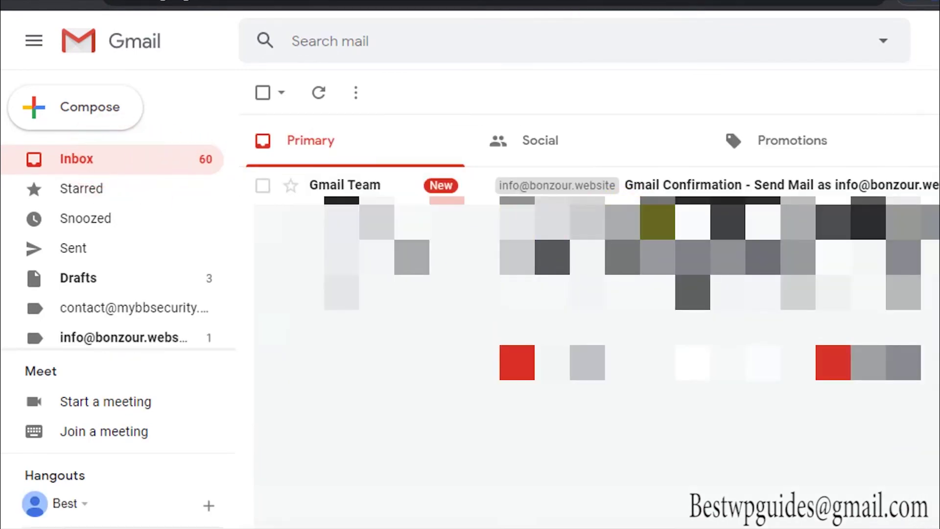
left_click(690, 189)
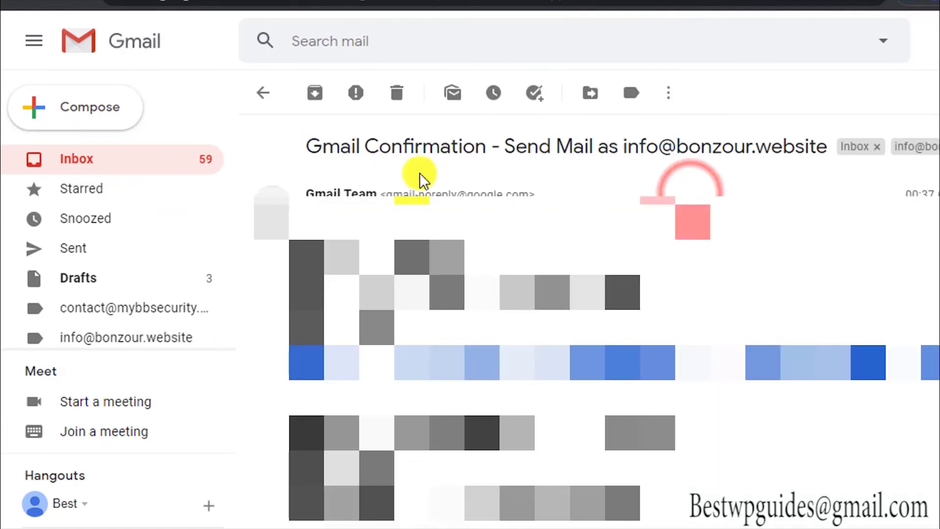
left_click(257, 93)
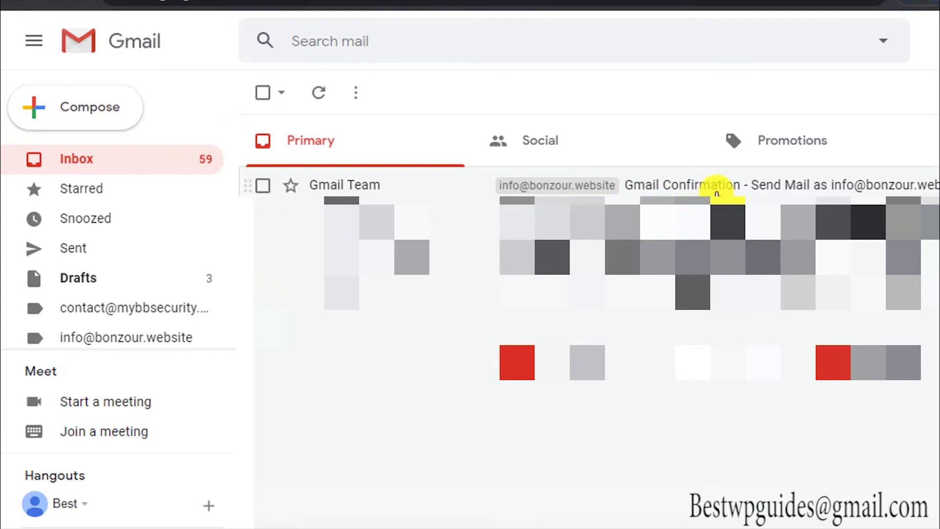
left_click(717, 191)
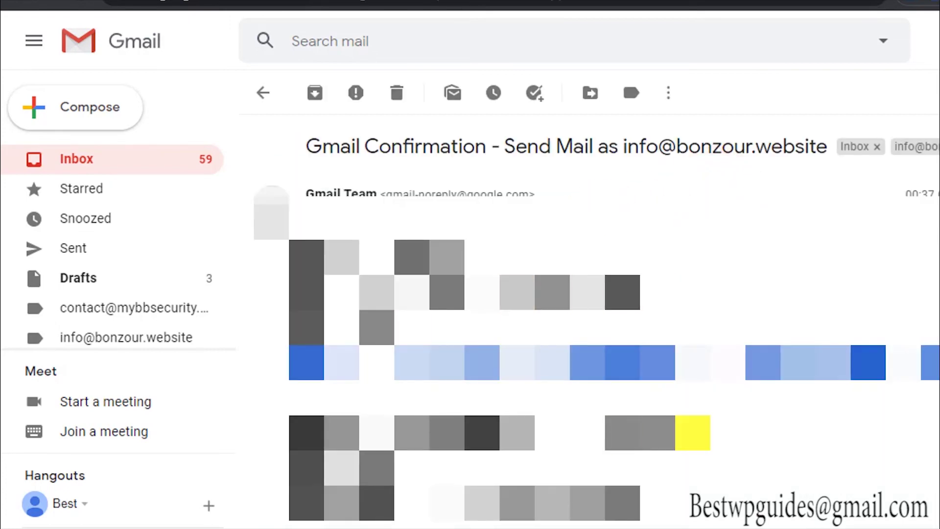
Copy the emailed confirmation code into the verification field, verify it, and return to the inbox.
scroll(534, 415, "down", 2)
mouse_move(469, 430)
left_mouse_down()
mouse_move(413, 426)
mouse_move(469, 430)
left_mouse_up()
right_click(417, 431)
left_click(336, 426)
right_click(469, 430)
left_click(490, 443)
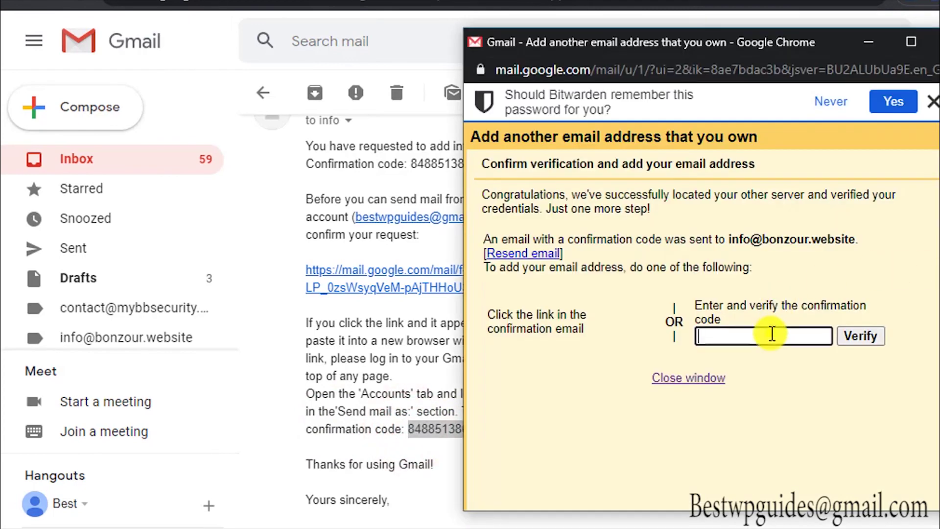
right_click(744, 334)
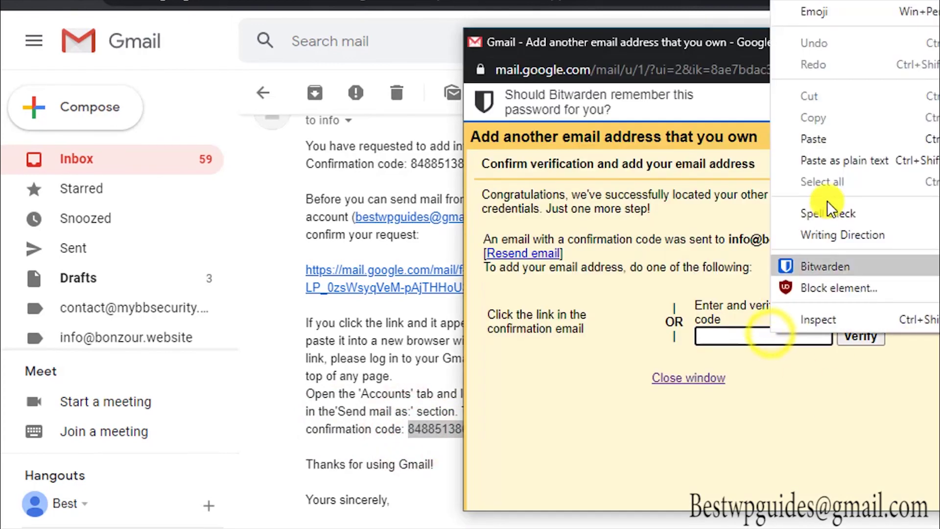
left_click(834, 140)
left_click(868, 334)
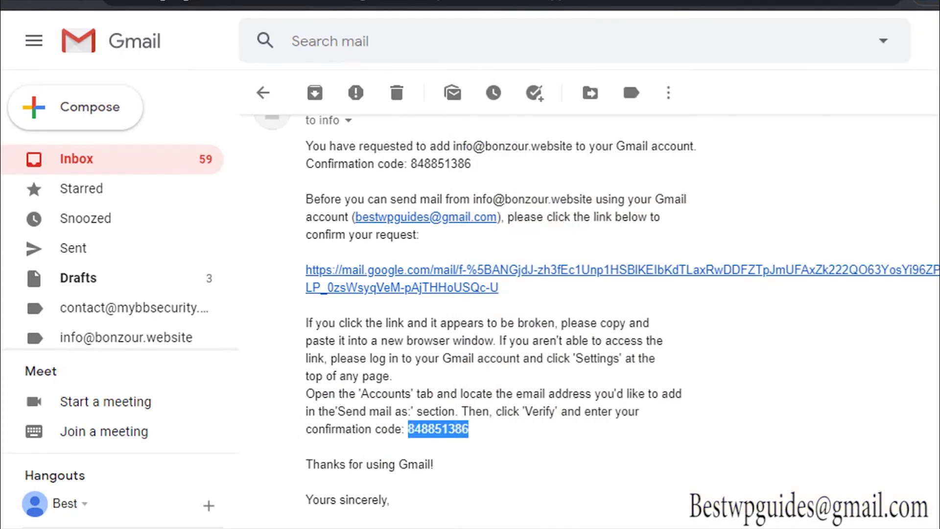
scroll(427, 361, "up", 2)
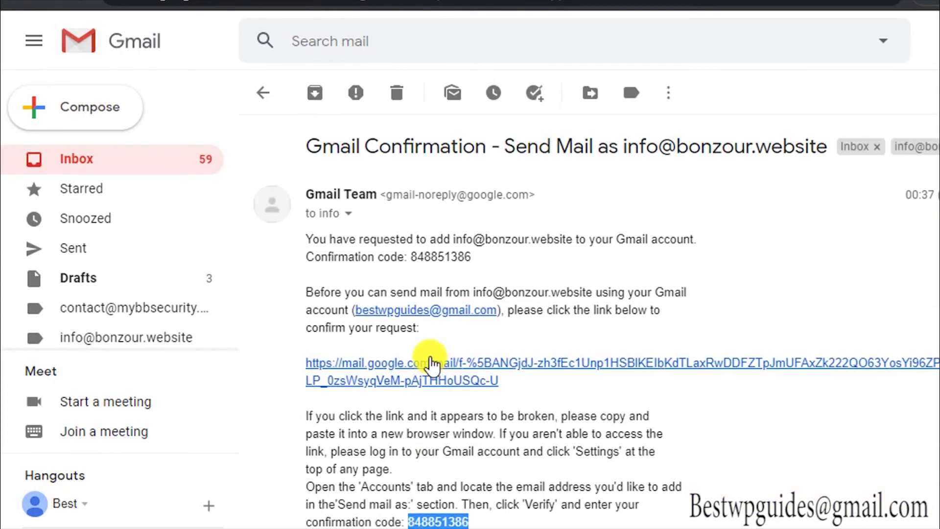
left_click(265, 94)
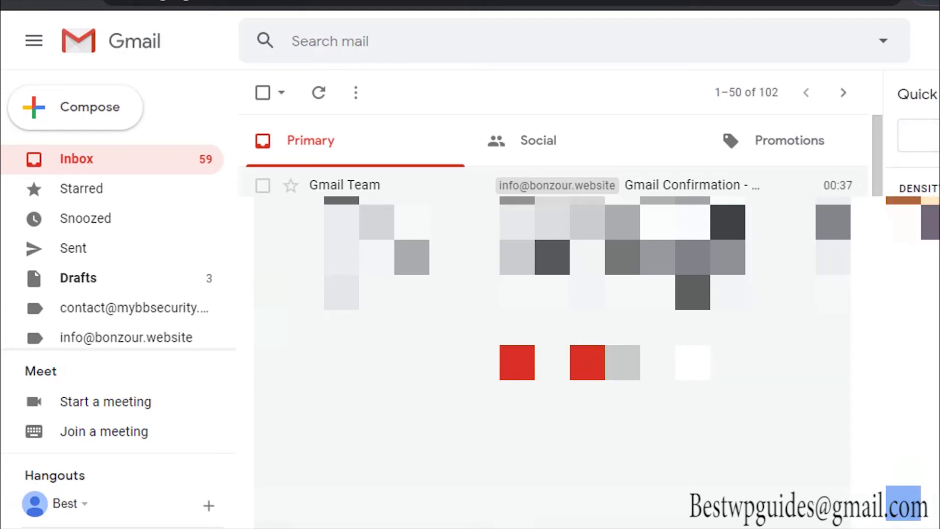
Open Accounts and Import settings and keep replying from the receiving address.
left_click(918, 136)
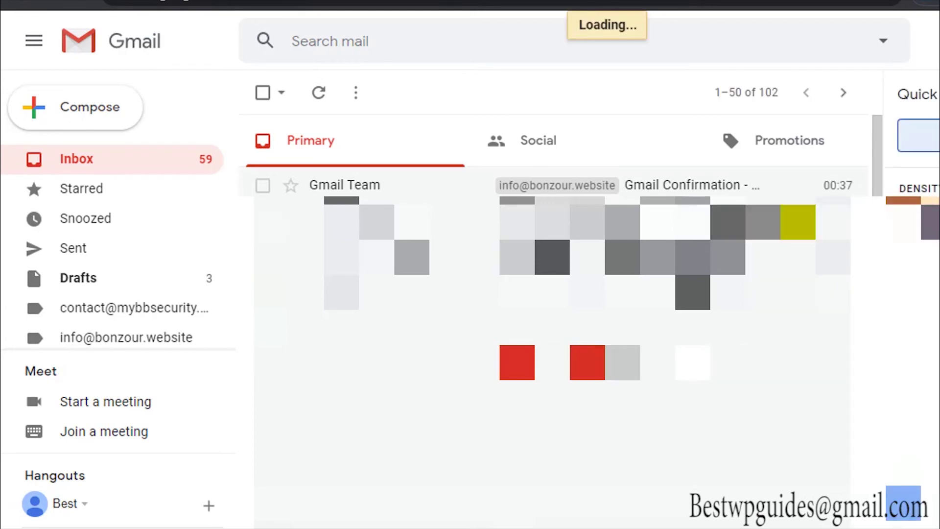
left_click(479, 135)
scroll(814, 277, "down", 10)
scroll(411, 188, "up", 4)
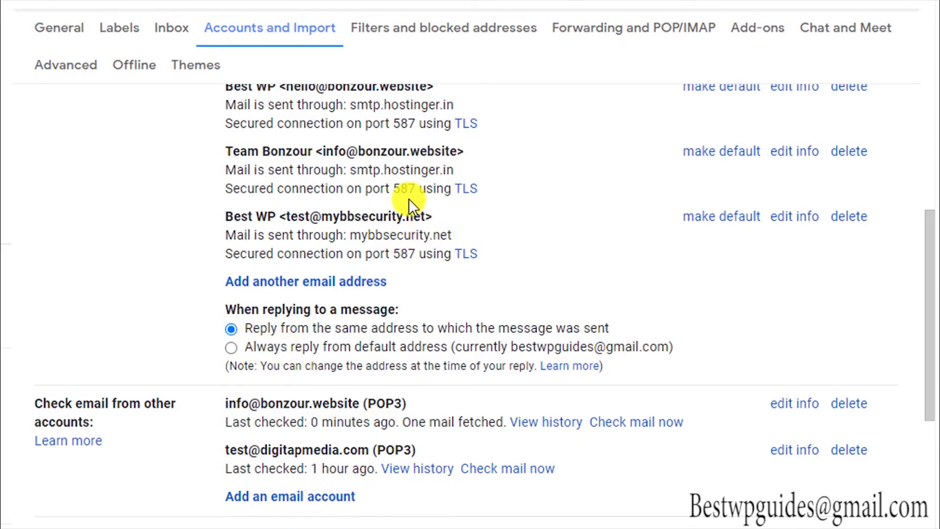
scroll(539, 305, "down", 2)
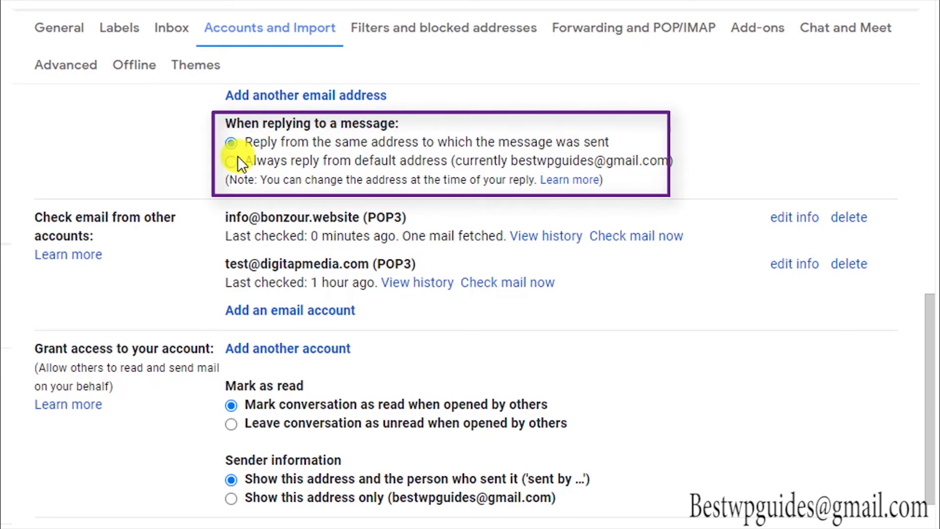
left_click(249, 142)
left_click_drag(269, 141, 604, 140)
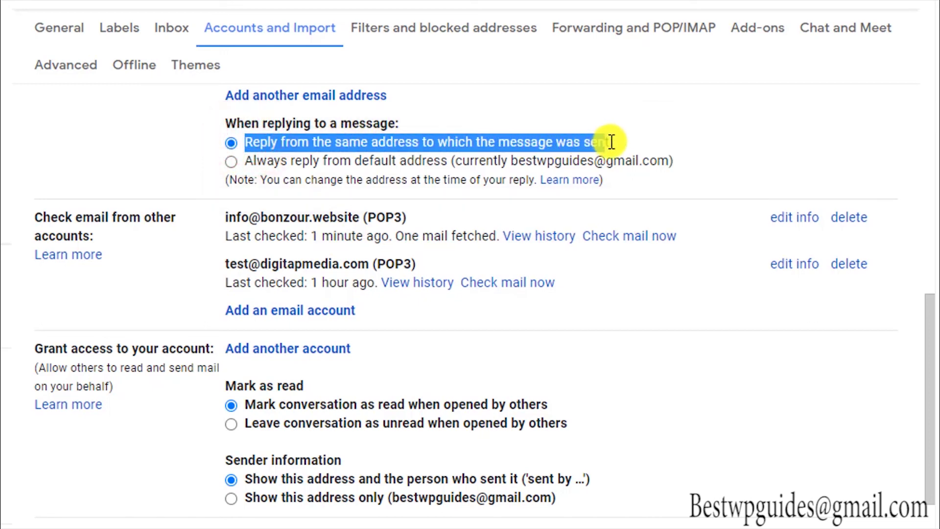
left_click(632, 142)
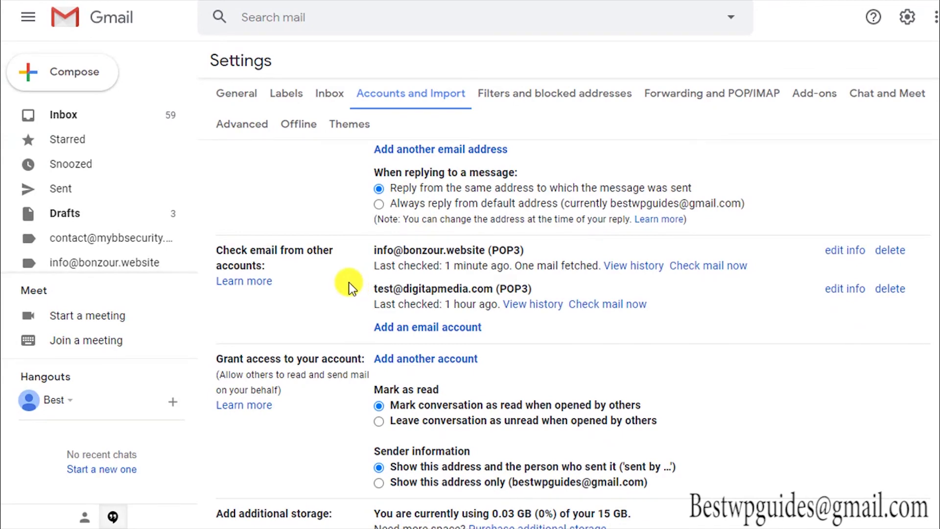
scroll(349, 283, "up", 6)
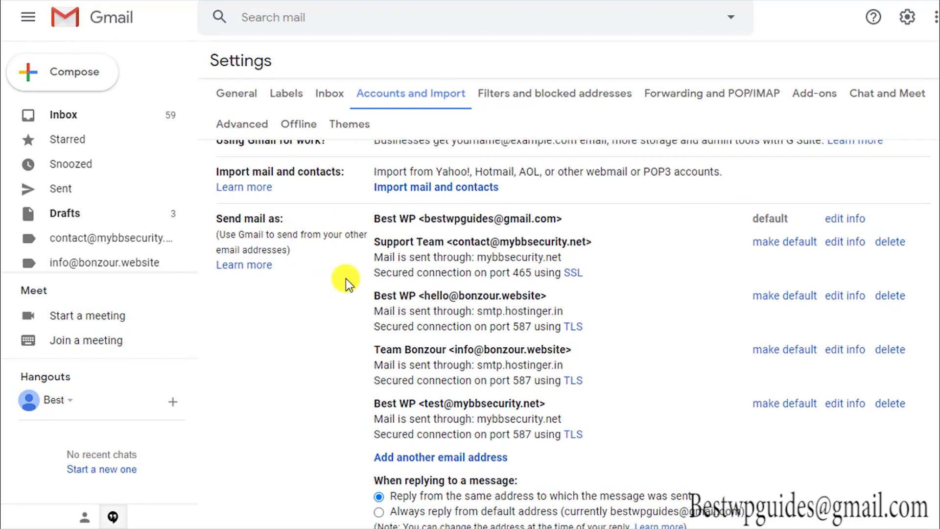
left_click(455, 348)
left_click_drag(455, 349, 562, 352)
left_click(488, 380)
left_click_drag(457, 351, 570, 350)
left_click(431, 367)
left_click(542, 365)
left_click_drag(372, 349, 469, 369)
left_click(431, 365)
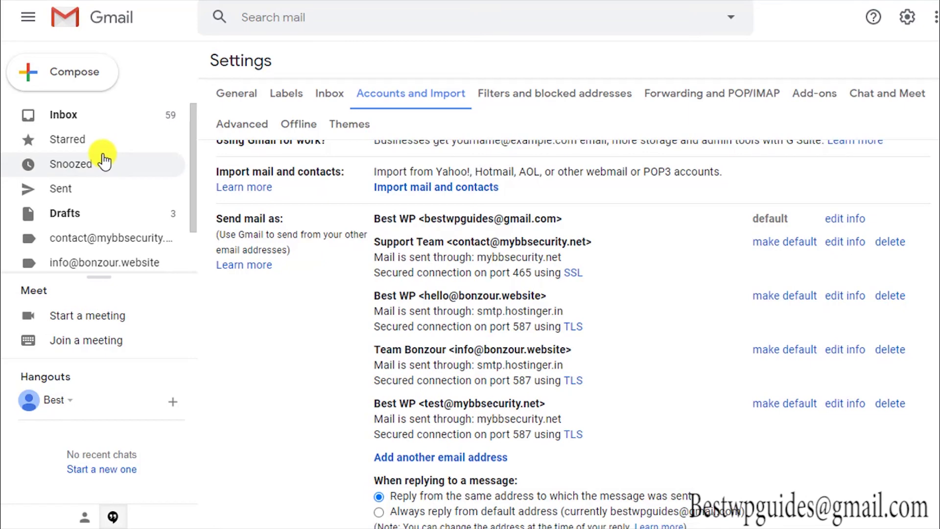
left_click(96, 116)
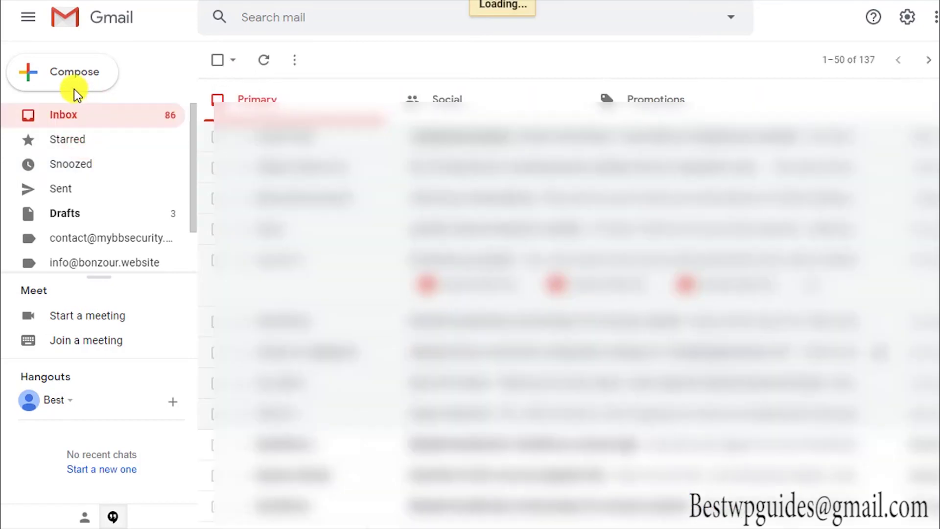
left_click(74, 73)
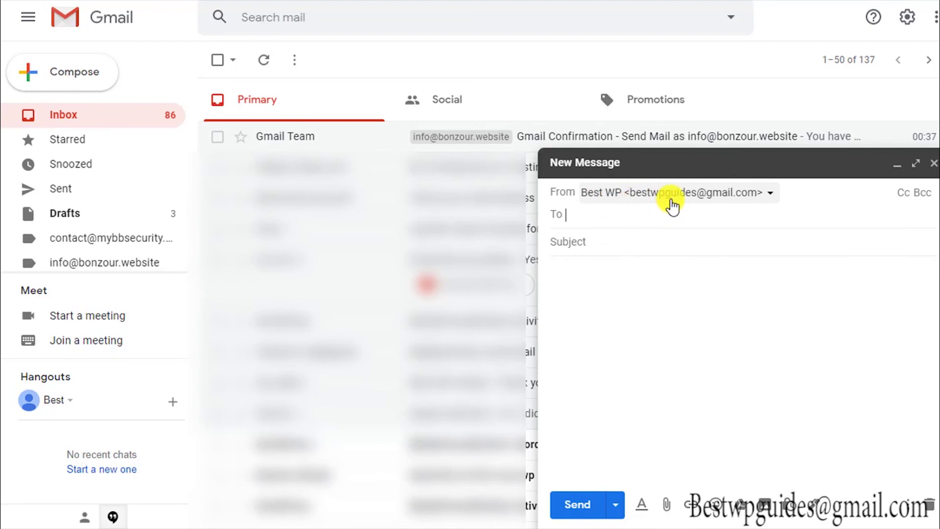
left_click(771, 195)
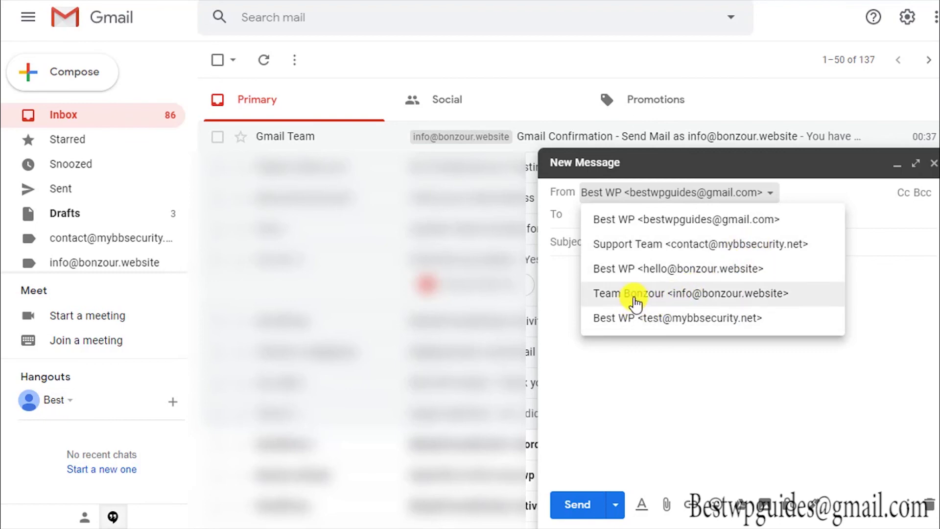
left_click(735, 296)
left_click(636, 222)
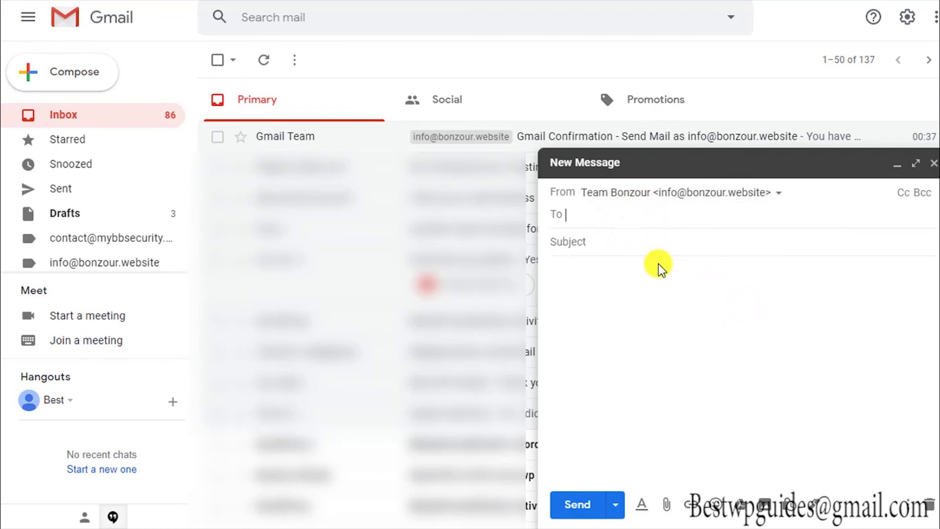
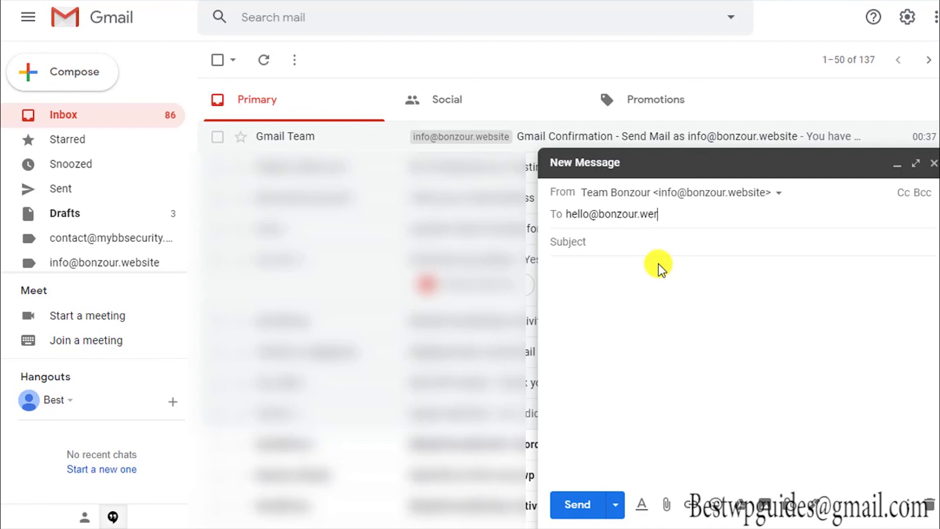
left_click(646, 244)
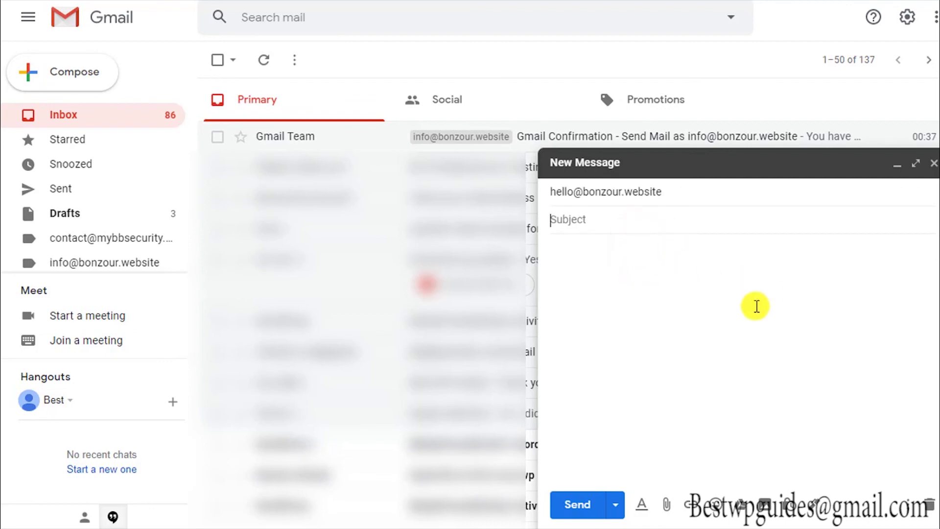
type("hl")
left_click(741, 305)
type("TEST")
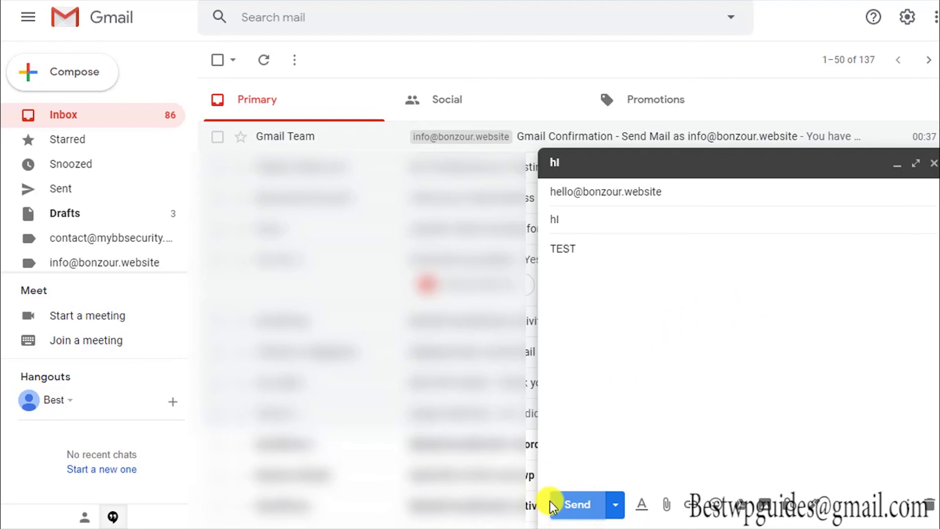
left_click(604, 210)
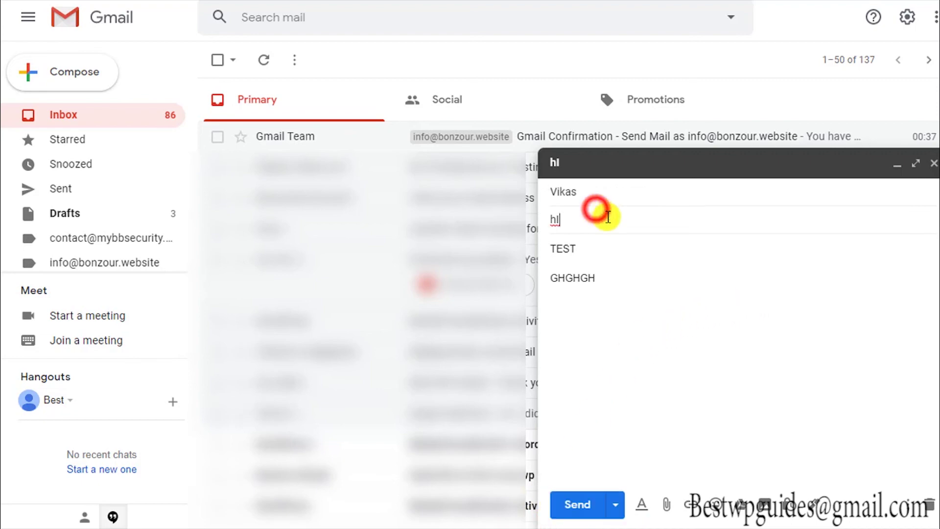